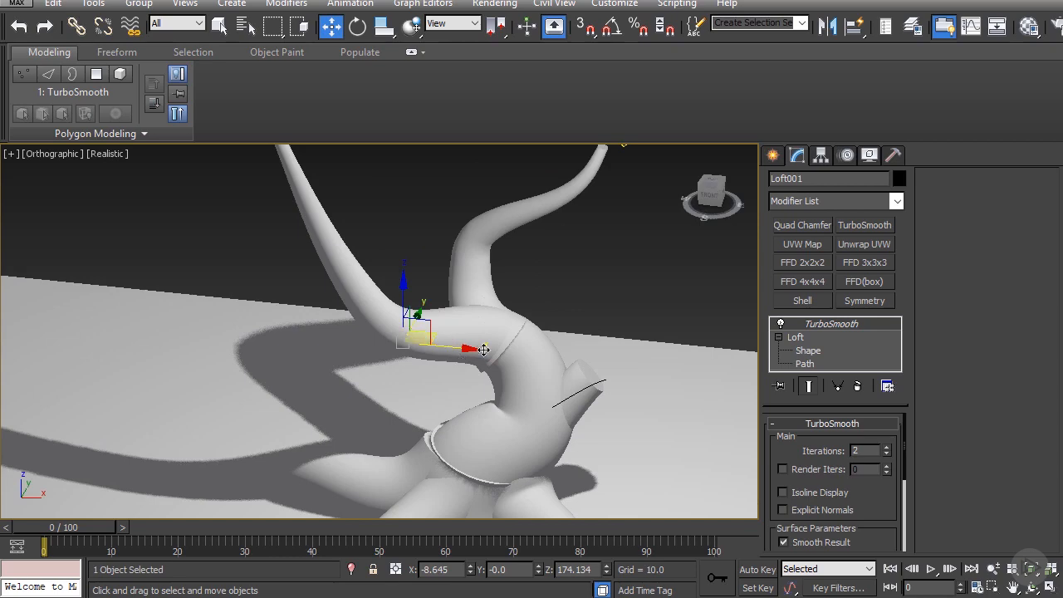
# Load the TreeAlpha_01 Targa bitmap as the diffuse map of the second sample material, 02 - Default.
pyautogui.click(1029, 26)
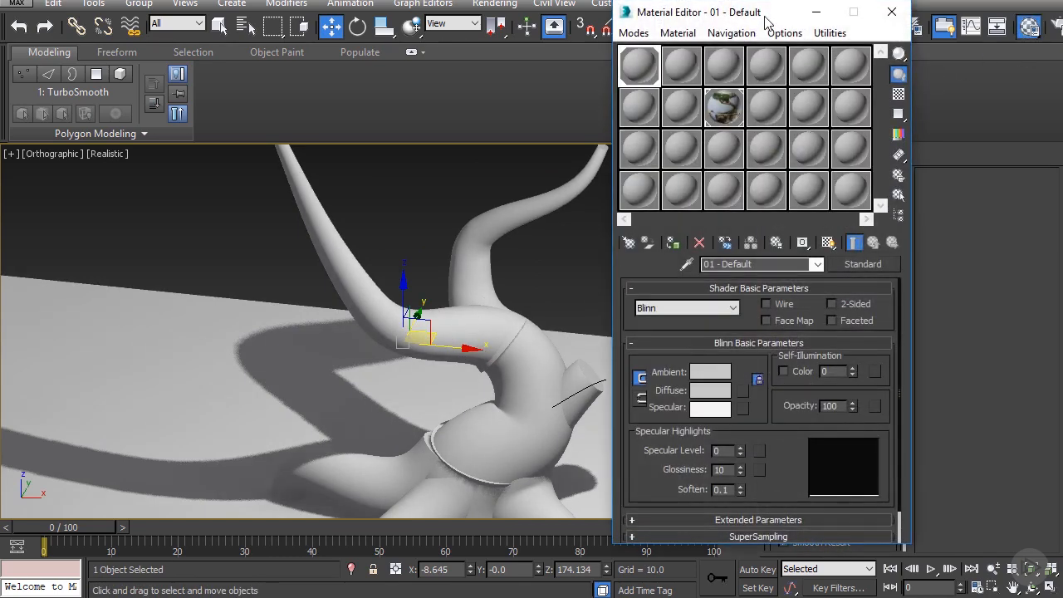
pyautogui.moveTo(766, 21); pyautogui.dragTo(599, 28)
pyautogui.click(515, 72)
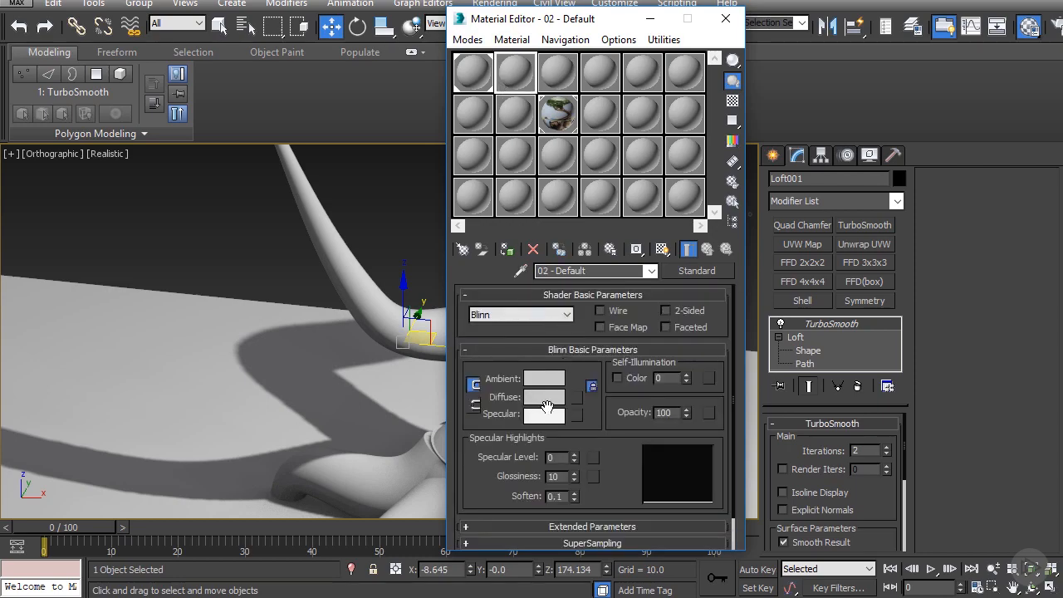
pyautogui.click(577, 398)
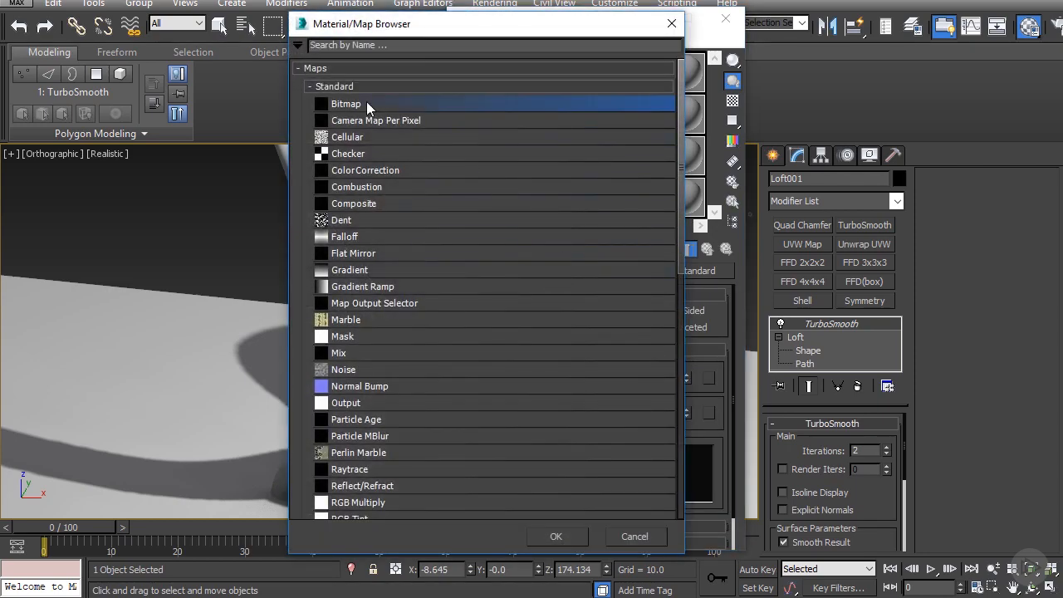
pyautogui.doubleClick(367, 101)
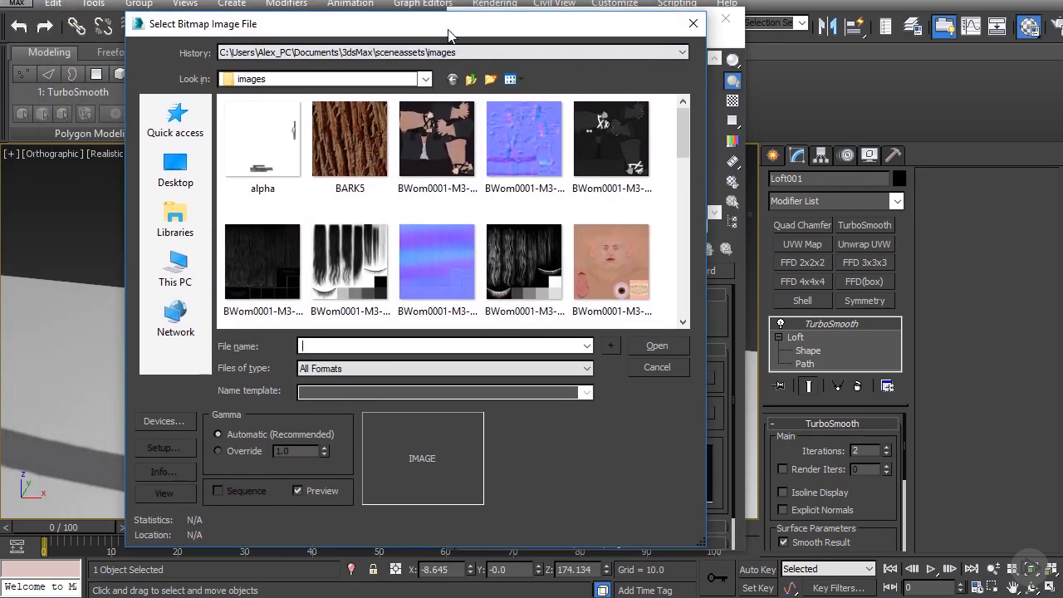
pyautogui.click(175, 267)
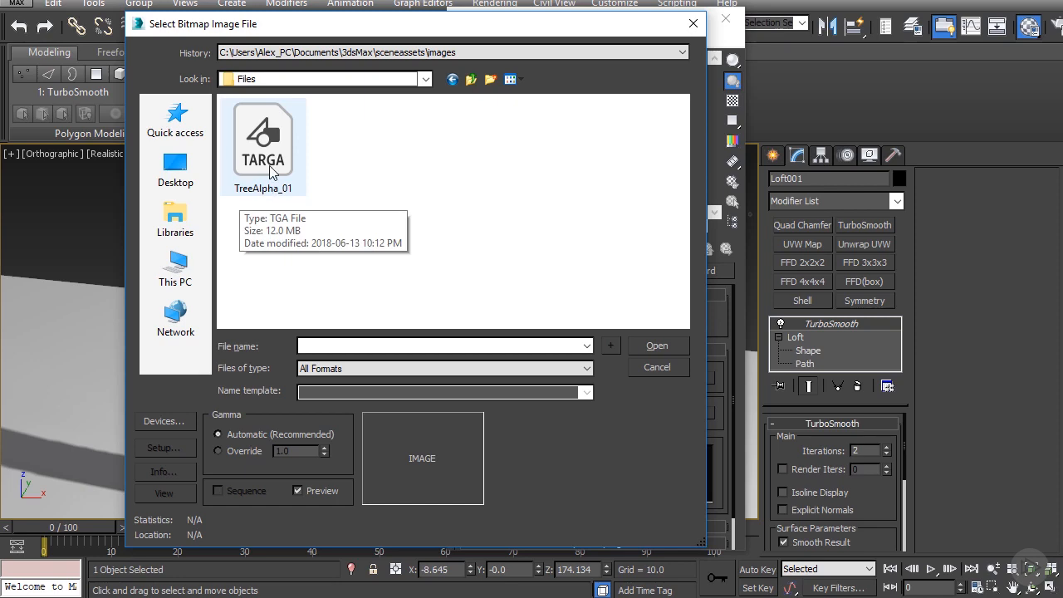
pyautogui.doubleClick(270, 172)
# Assign the bitmap material to the selected loft branch, turn on its display in the viewport, and close the Material Editor.
pyautogui.click(506, 248)
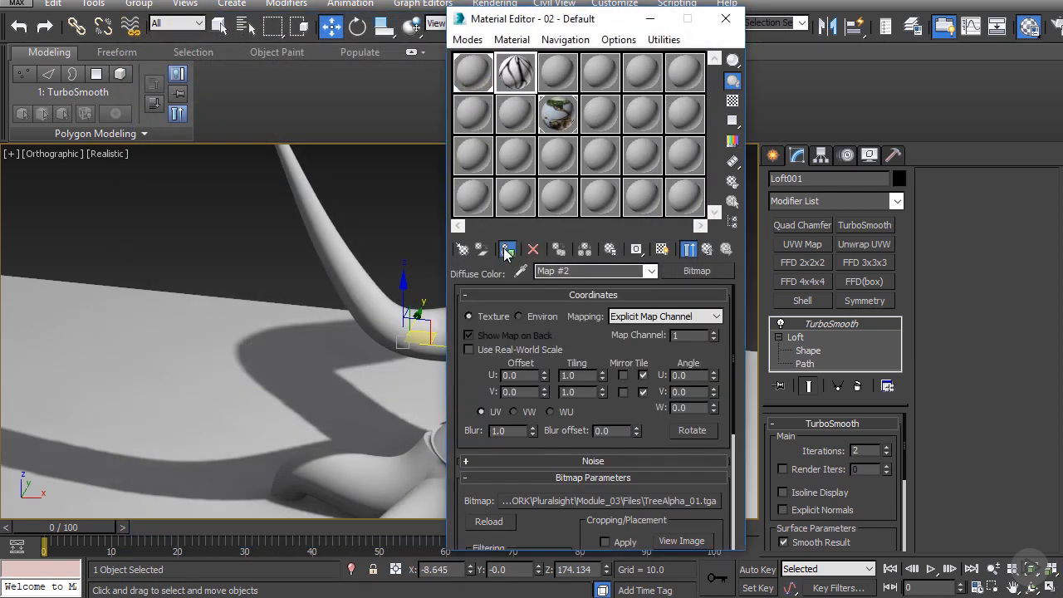
pyautogui.moveTo(374, 267); pyautogui.dragTo(333, 261, button='middle')
pyautogui.scroll(-2, 332, 260)
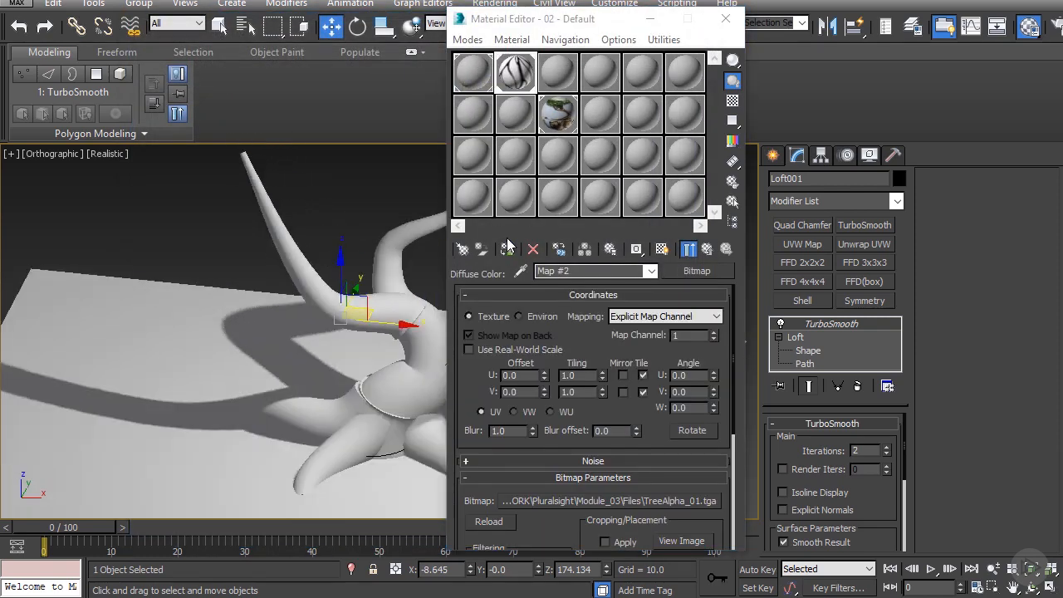
pyautogui.click(705, 250)
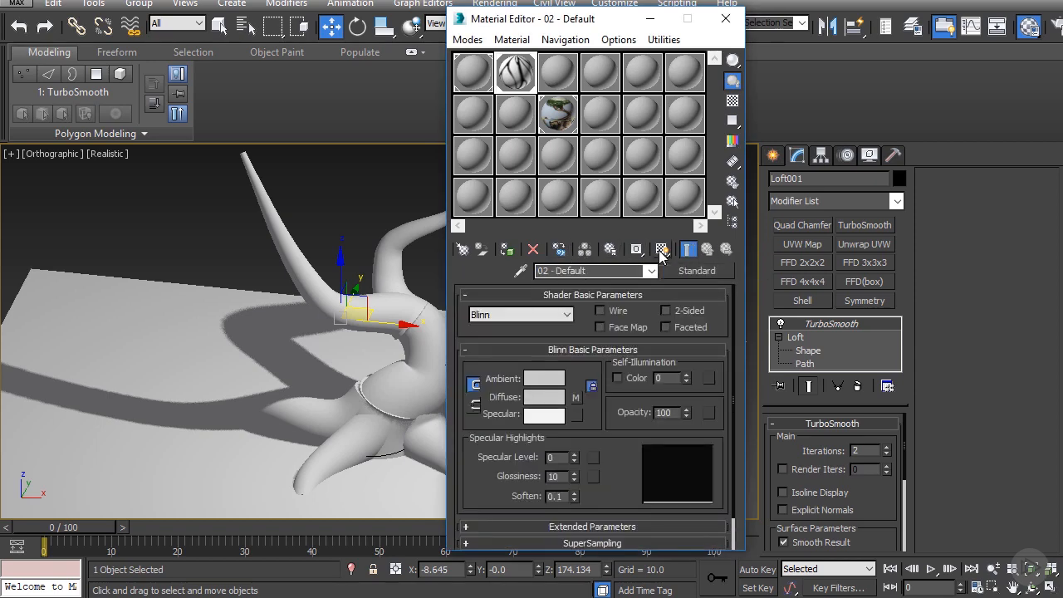
pyautogui.click(661, 251)
pyautogui.keyDown('alt'); pyautogui.moveTo(332, 261); pyautogui.dragTo(443, 229, button='middle'); pyautogui.keyUp('alt')
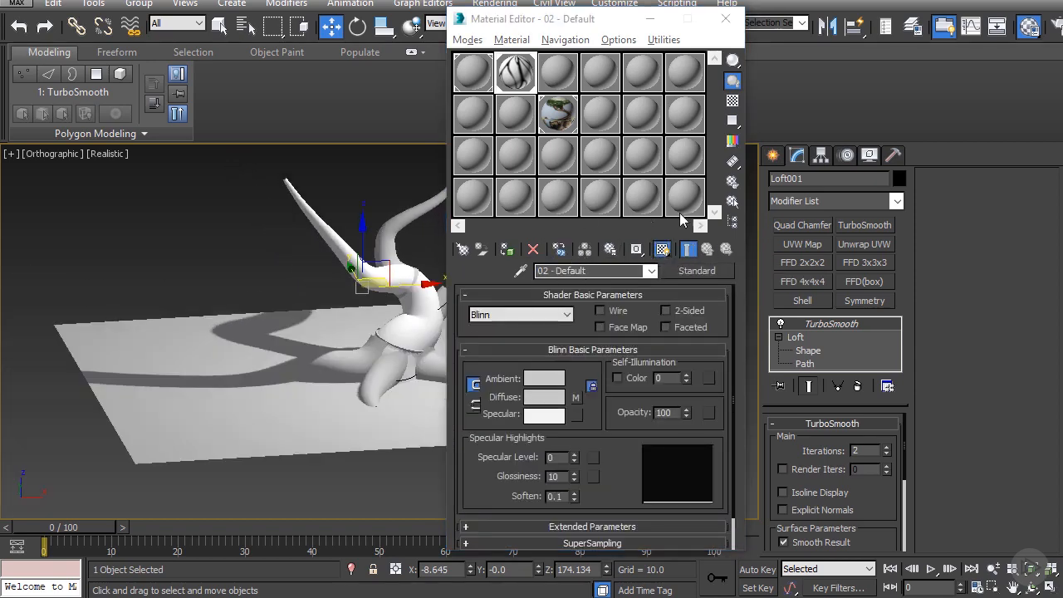
pyautogui.click(721, 24)
# Turn off TurboSmooth on the loft branch and display edged faces in the viewport.
pyautogui.keyDown('alt'); pyautogui.moveTo(384, 267); pyautogui.dragTo(499, 283, button='middle'); pyautogui.keyUp('alt')
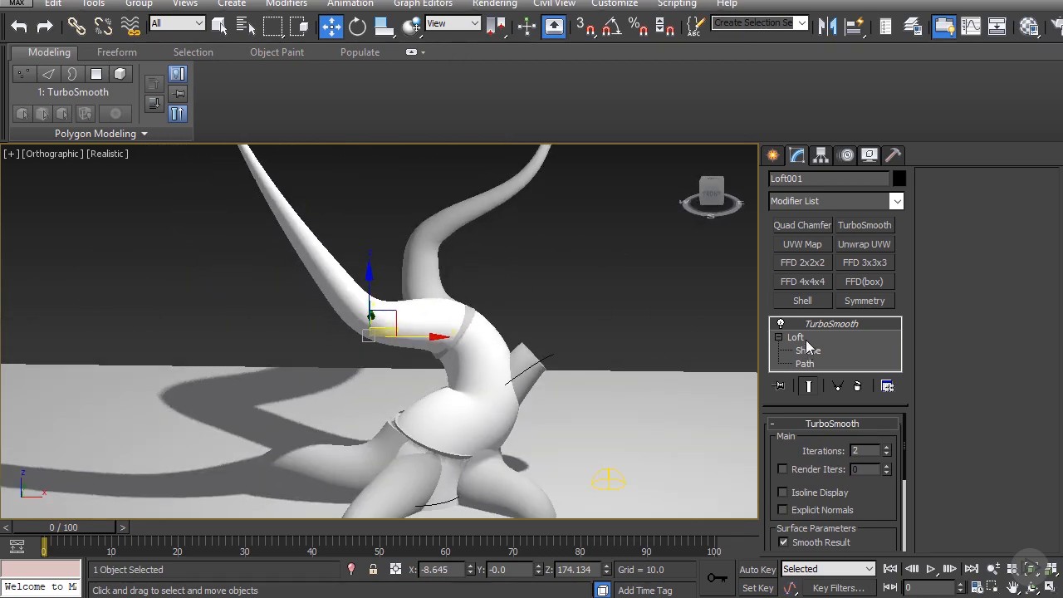
pyautogui.click(782, 326)
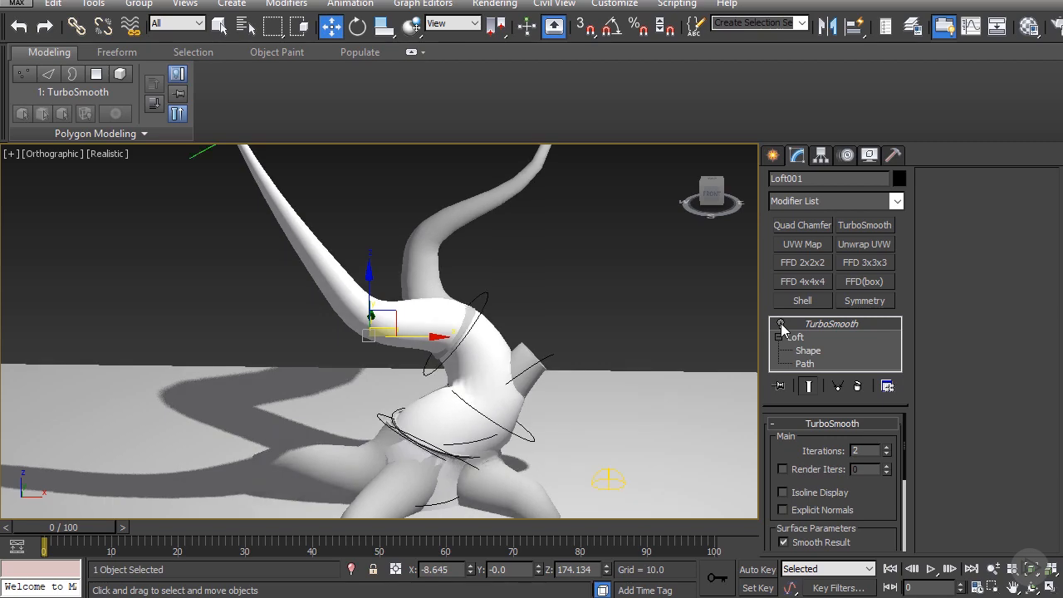
pyautogui.keyDown('alt'); pyautogui.moveTo(502, 325); pyautogui.dragTo(567, 322, button='middle'); pyautogui.keyUp('alt')
pyautogui.click(106, 155)
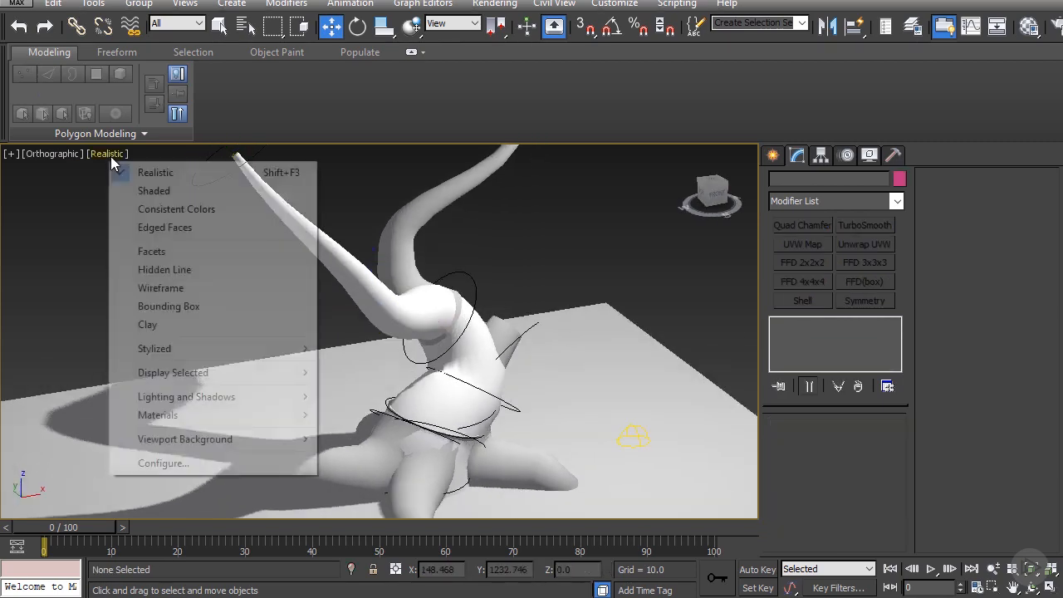
pyautogui.click(149, 228)
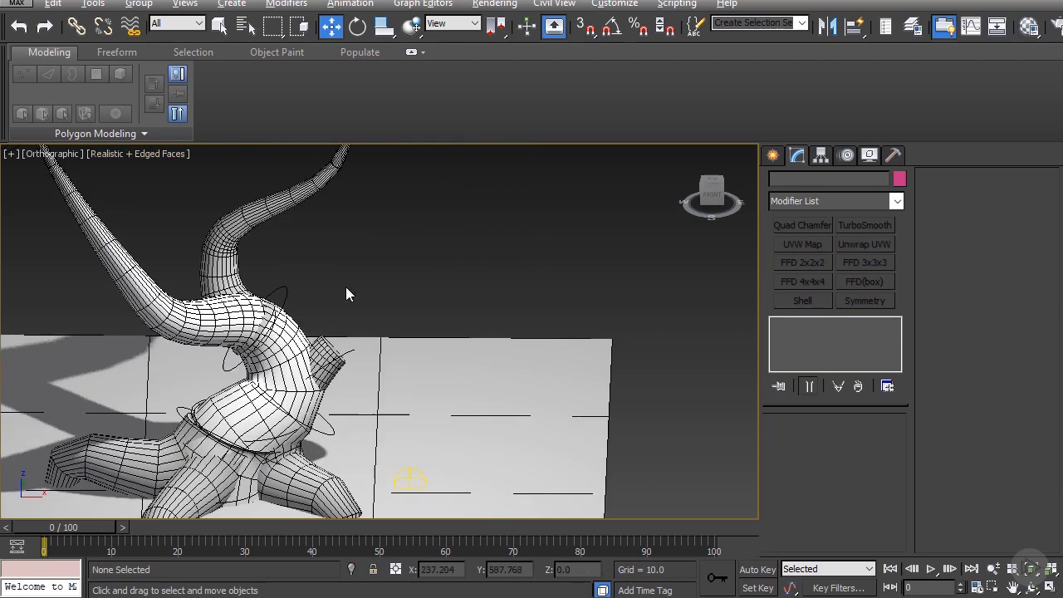
# Select the loft branch and convert it to an Editable Poly.
pyautogui.scroll(3, 345, 287)
pyautogui.click(175, 323)
pyautogui.press('z')
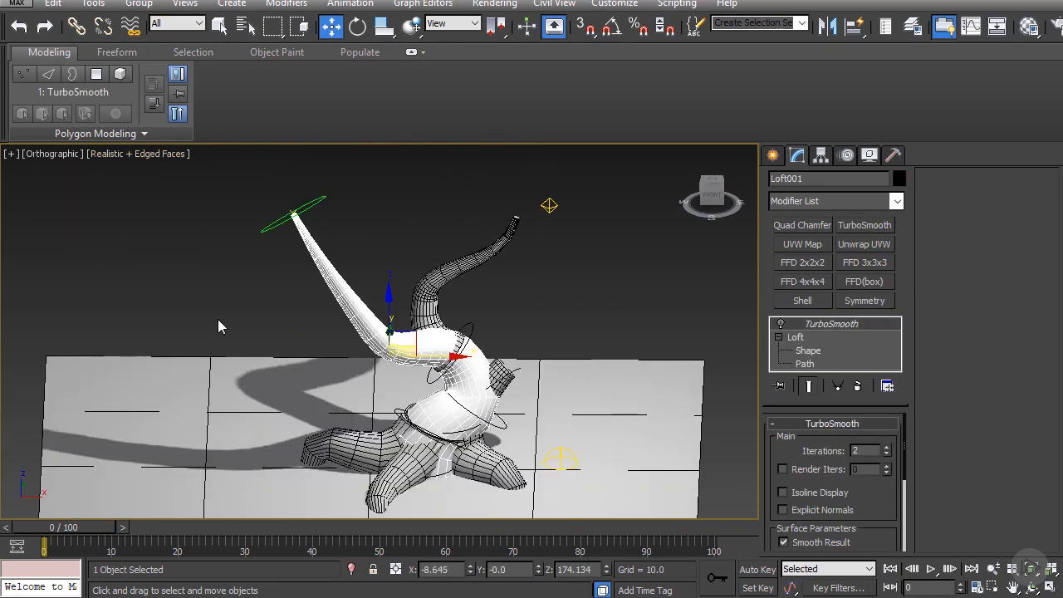
pyautogui.rightClick(495, 314)
pyautogui.click(706, 496)
pyautogui.keyDown('alt'); pyautogui.moveTo(706, 497); pyautogui.dragTo(438, 408, button='middle'); pyautogui.keyUp('alt')
pyautogui.scroll(3, 413, 381)
pyautogui.scroll(-2, 439, 409)
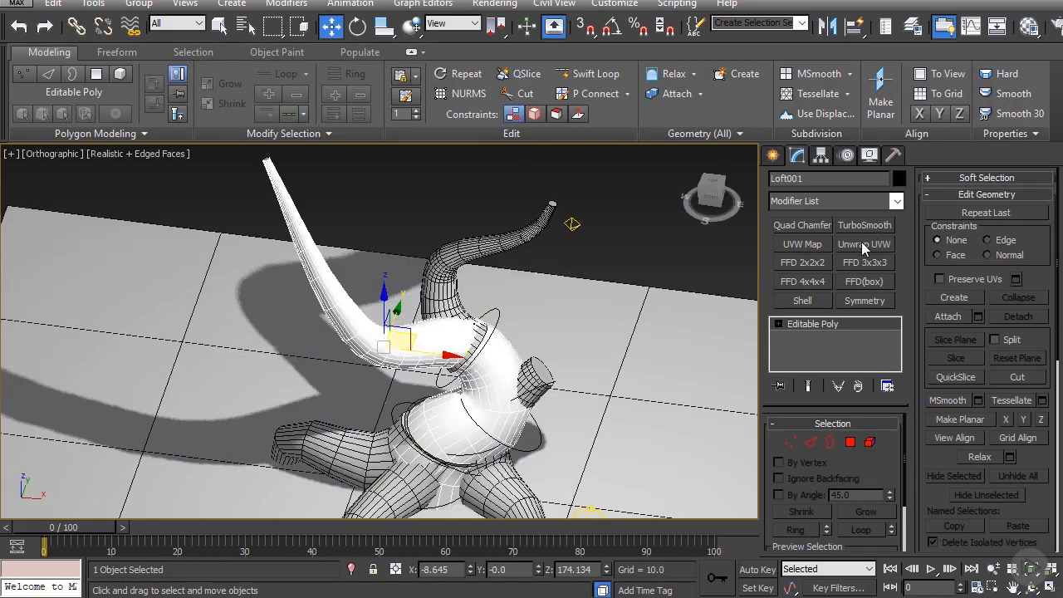
# Apply an Unwrap UVW modifier to the branch and review its layout in the UV editor, then minimize the editor.
pyautogui.click(864, 245)
pyautogui.keyDown('alt'); pyautogui.moveTo(505, 302); pyautogui.dragTo(573, 274, button='middle'); pyautogui.keyUp('alt')
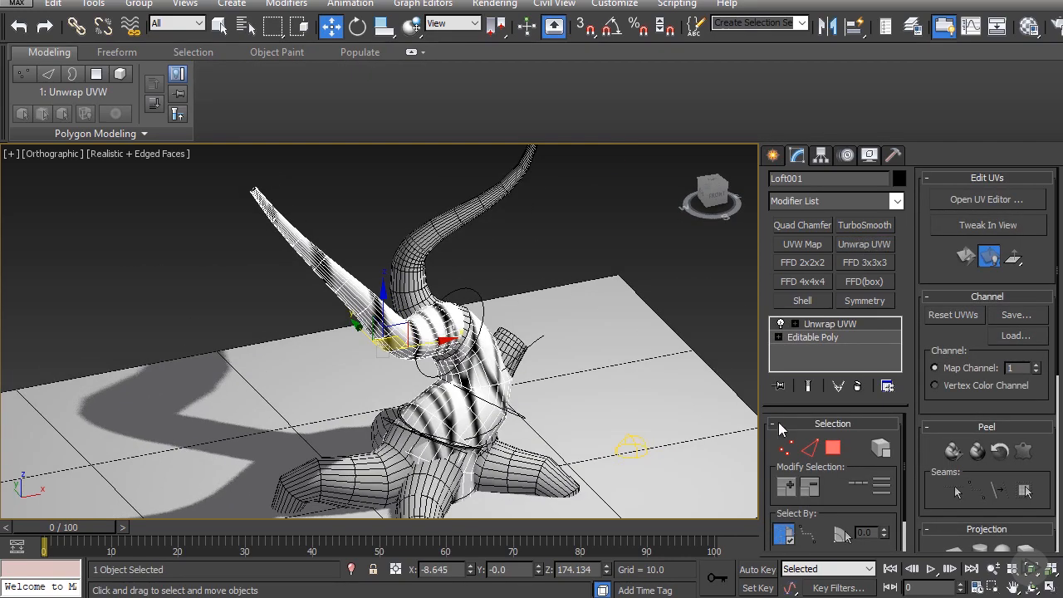
pyautogui.scroll(-1, 827, 461)
pyautogui.click(967, 204)
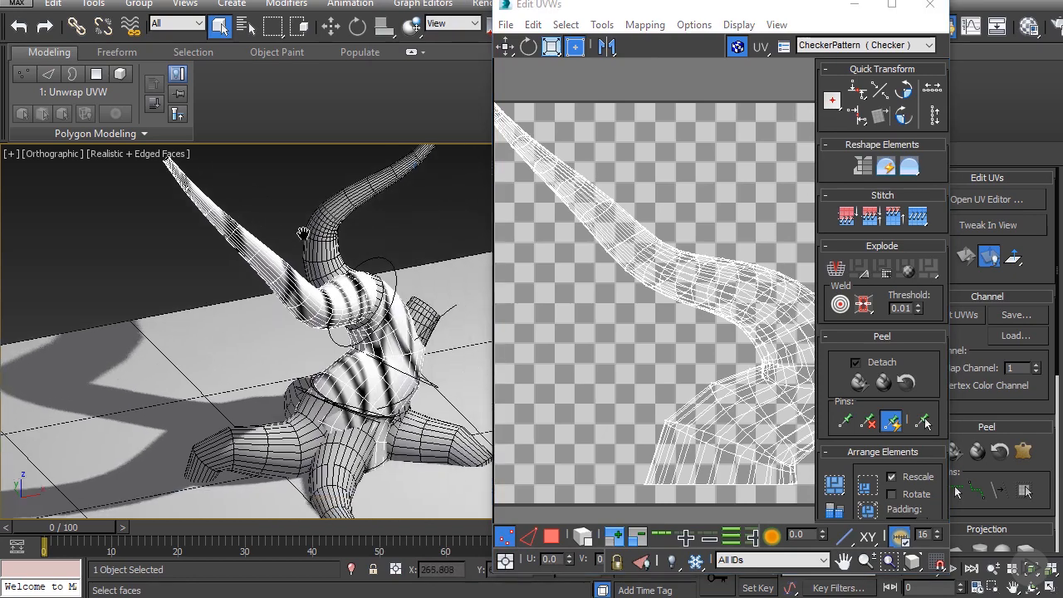
pyautogui.keyDown('alt'); pyautogui.moveTo(302, 233); pyautogui.dragTo(265, 222, button='middle'); pyautogui.keyUp('alt')
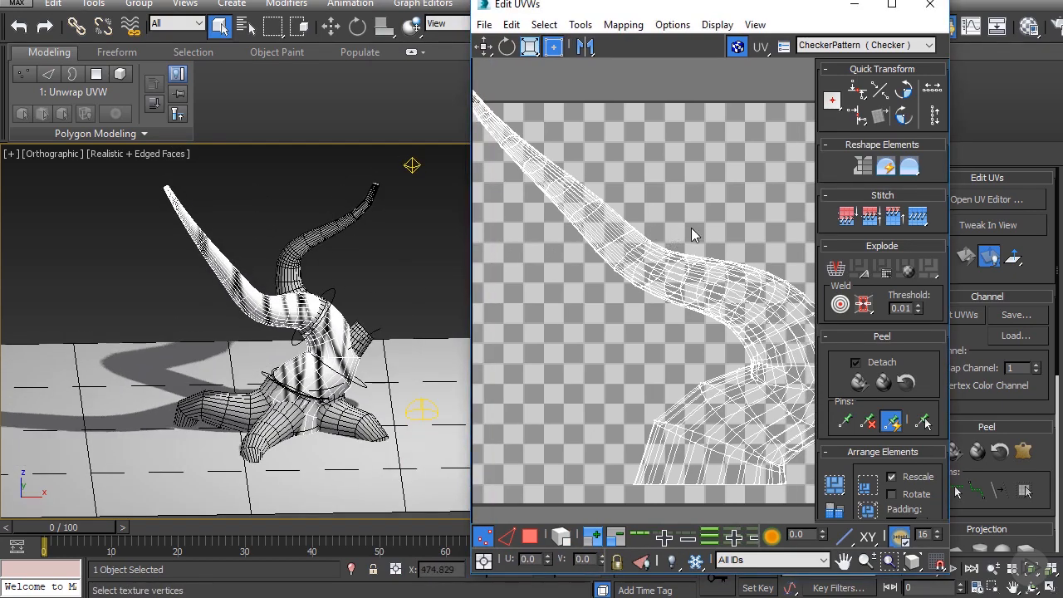
pyautogui.scroll(-4, 690, 237)
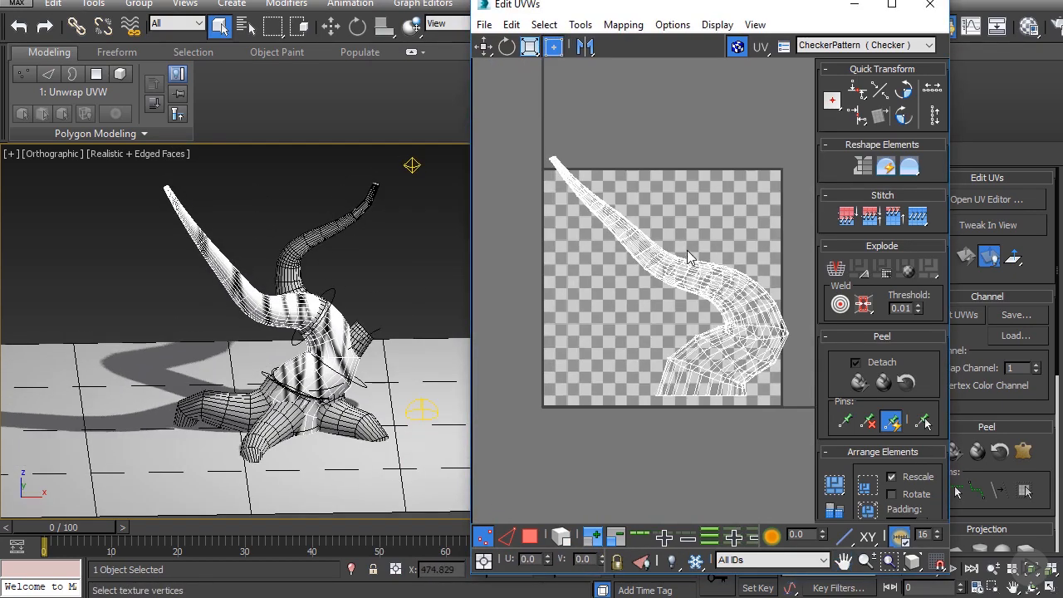
pyautogui.click(856, 5)
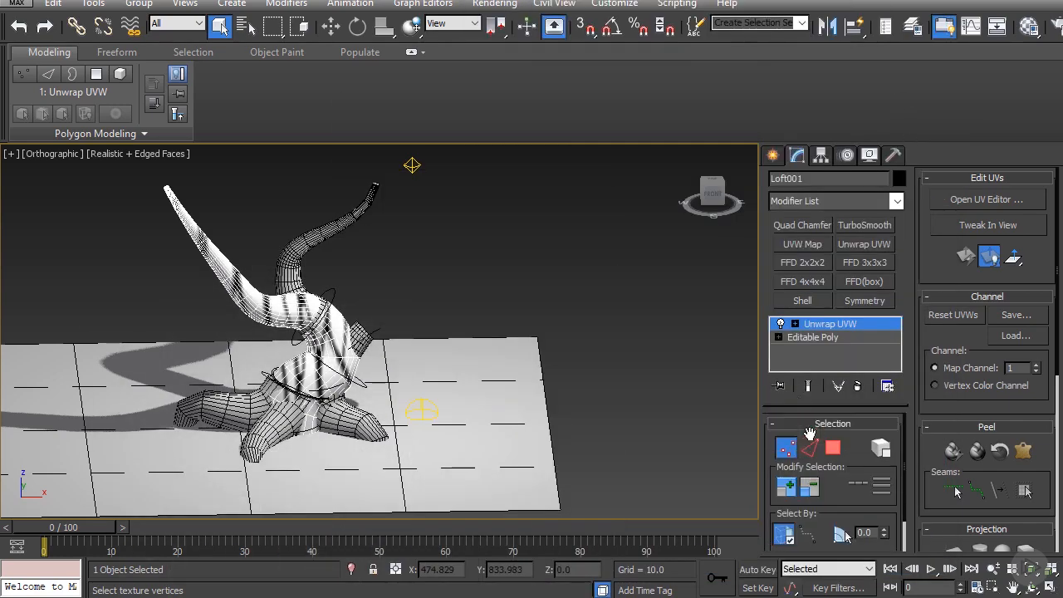
# Work on the branch's UV edges and unfold its UVs into a strip from a lengthwise edge loop.
pyautogui.click(817, 451)
pyautogui.keyDown('alt'); pyautogui.moveTo(425, 339); pyautogui.dragTo(378, 332, button='middle'); pyautogui.keyUp('alt')
pyautogui.scroll(3, 305, 357)
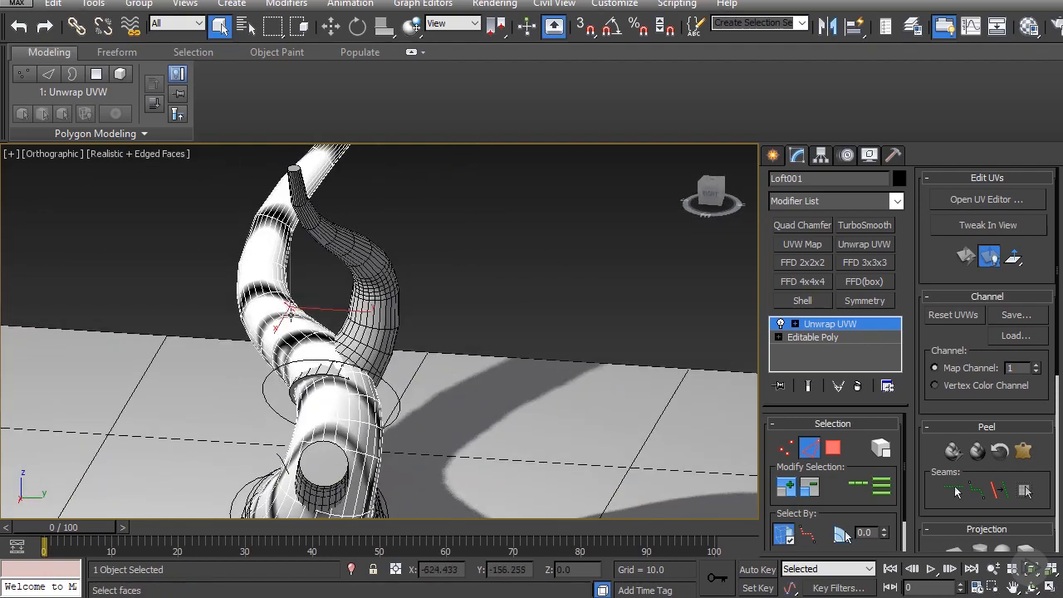
pyautogui.keyDown('alt'); pyautogui.moveTo(286, 273); pyautogui.dragTo(299, 243, button='middle'); pyautogui.keyUp('alt')
pyautogui.keyDown('alt'); pyautogui.moveTo(349, 371); pyautogui.dragTo(405, 364, button='middle'); pyautogui.keyUp('alt')
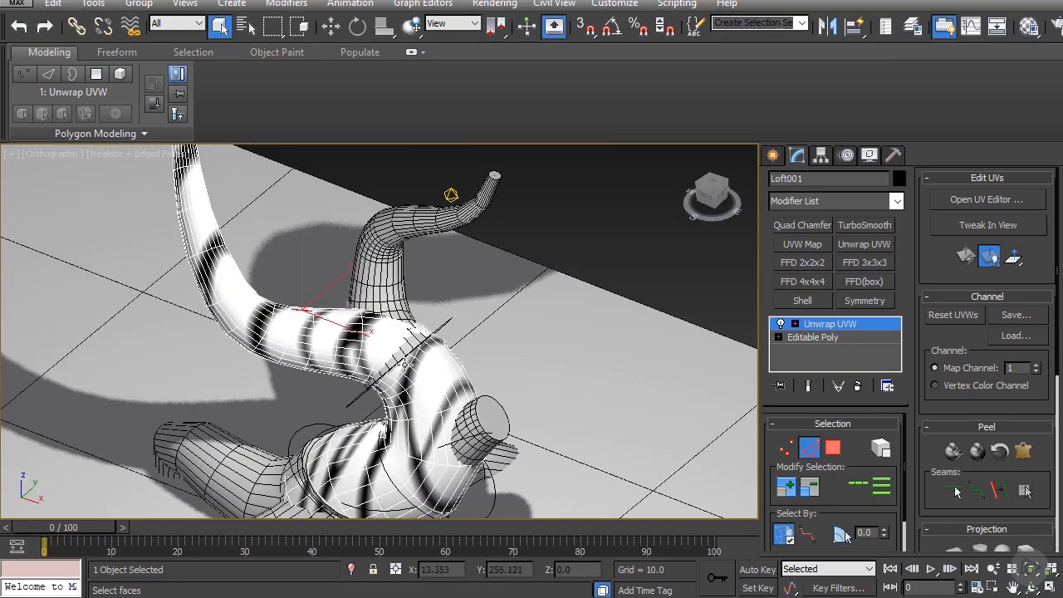
pyautogui.keyDown('alt'); pyautogui.moveTo(291, 303); pyautogui.dragTo(317, 318, button='middle'); pyautogui.keyUp('alt')
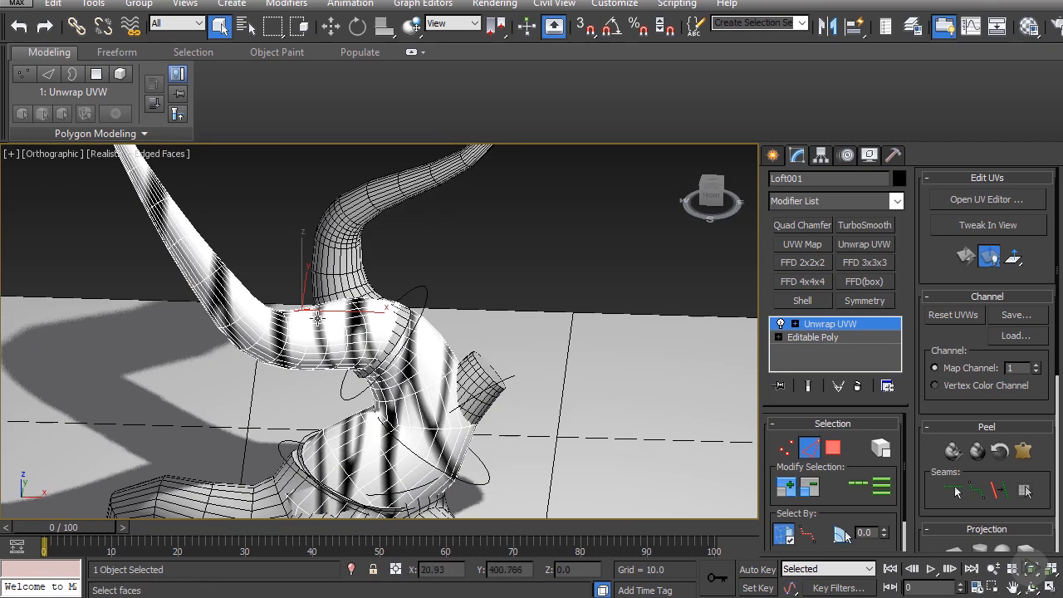
pyautogui.scroll(-5, 1007, 459)
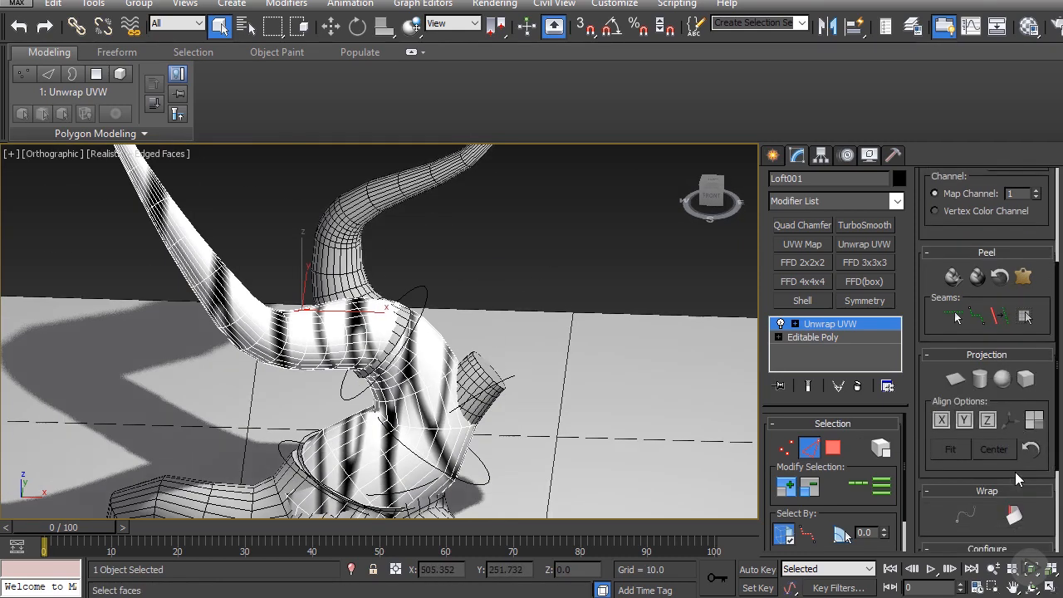
pyautogui.scroll(-3, 998, 412)
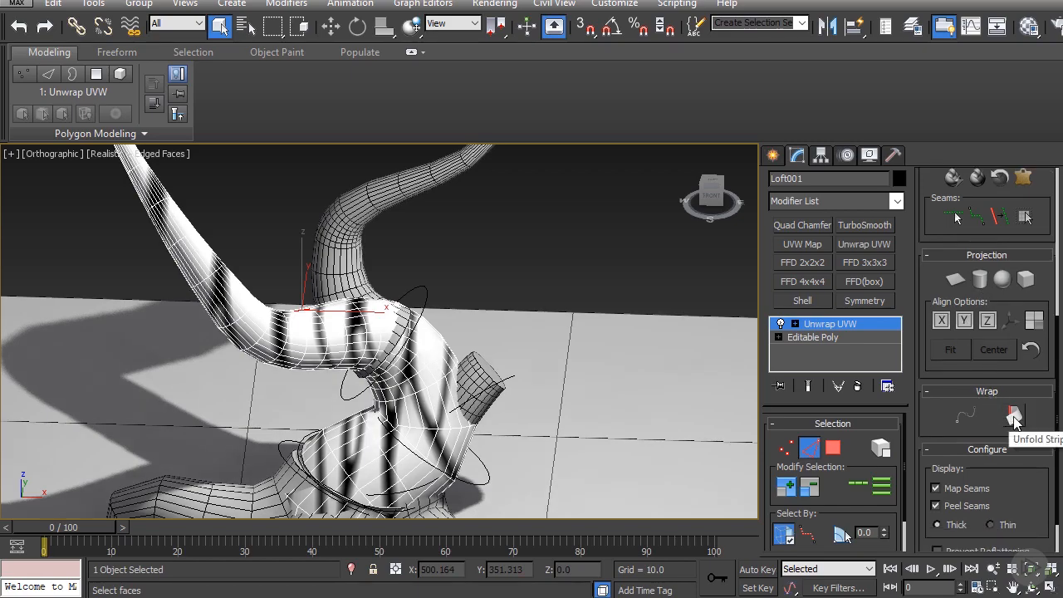
pyautogui.click(1015, 419)
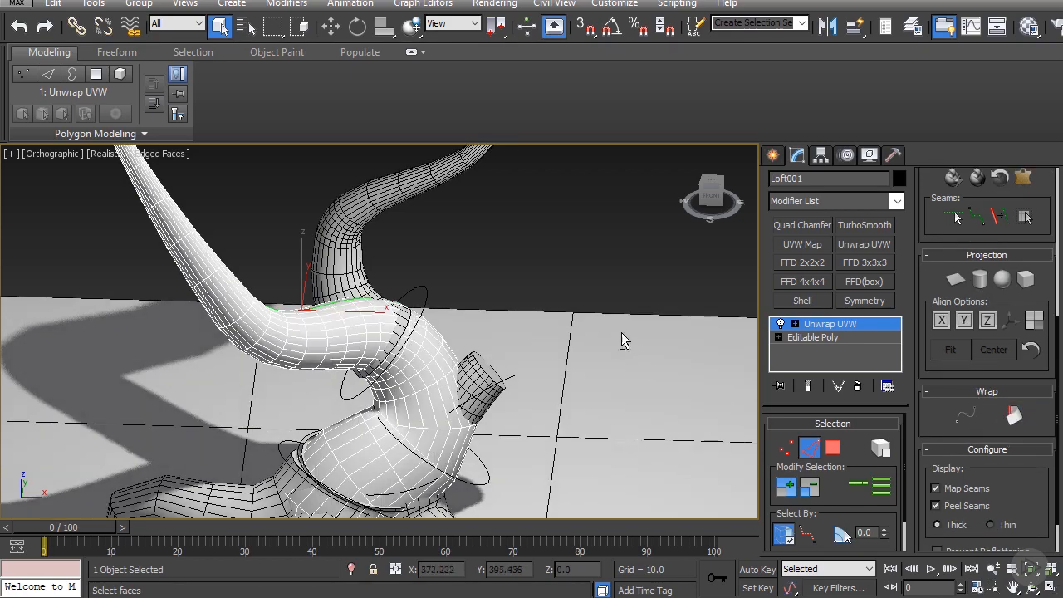
# Check the seam running along the branch and bring up the unfolded strip in the UV editor.
pyautogui.keyDown('alt'); pyautogui.moveTo(622, 334); pyautogui.dragTo(374, 432, button='middle'); pyautogui.keyUp('alt')
pyautogui.scroll(-3, 349, 379)
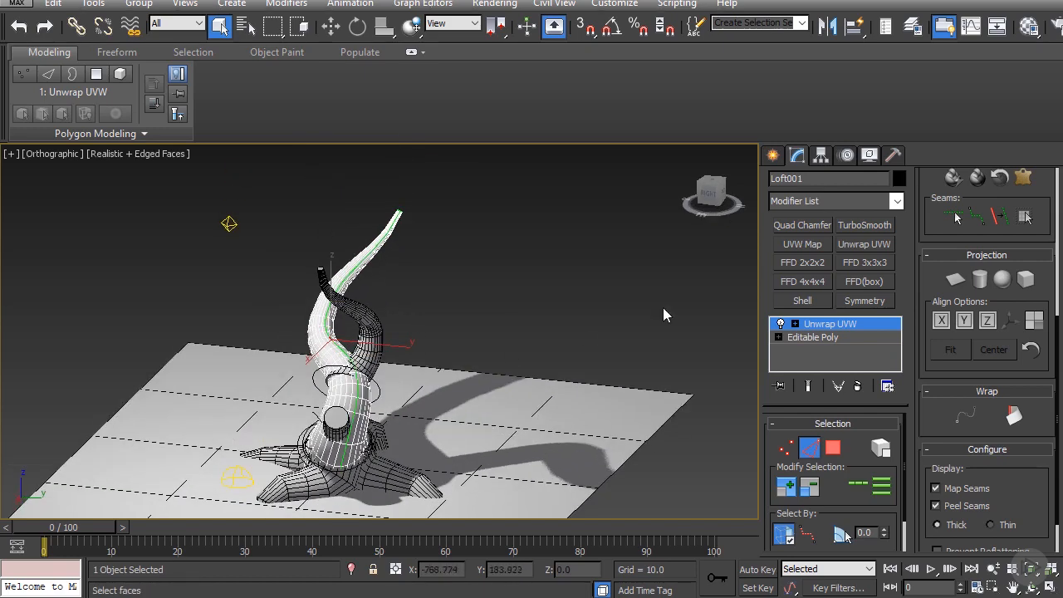
pyautogui.scroll(-2, 938, 456)
pyautogui.scroll(1, 866, 465)
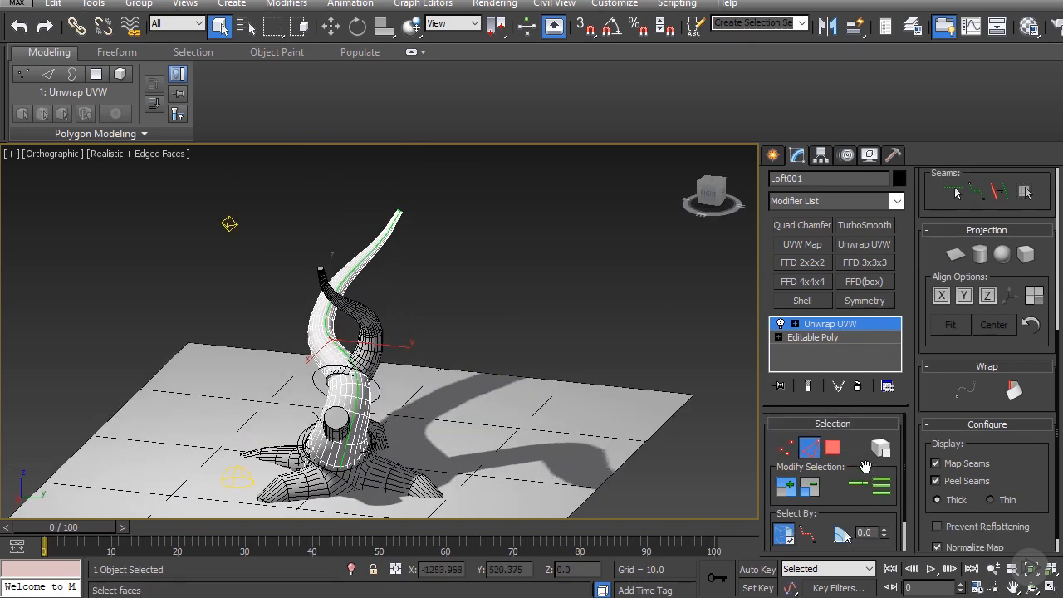
pyautogui.scroll(10, 931, 453)
pyautogui.click(986, 200)
pyautogui.moveTo(634, 301); pyautogui.dragTo(663, 246, button='middle')
pyautogui.scroll(10, 678, 233)
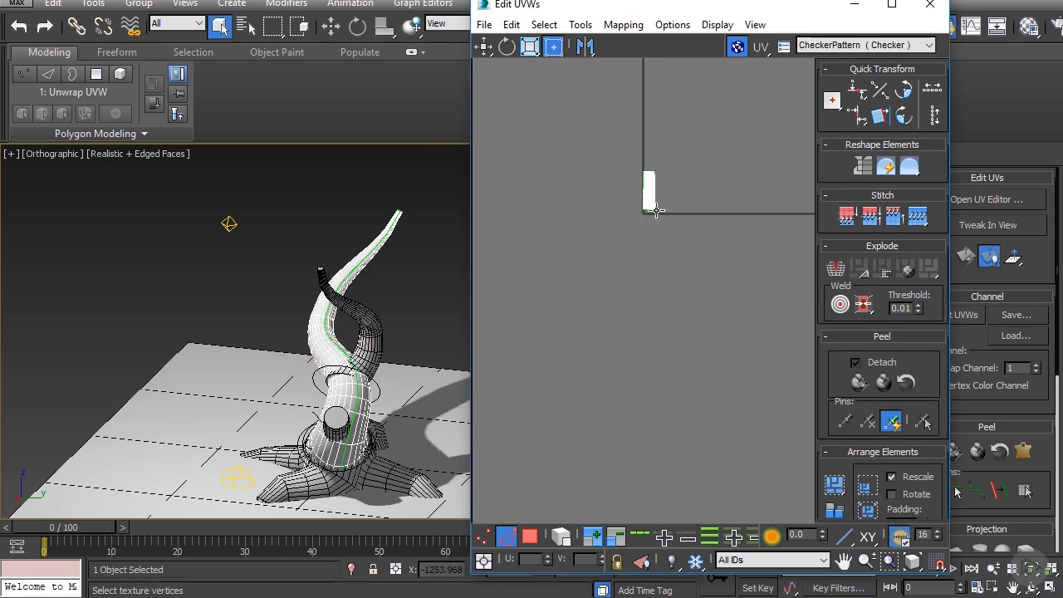
pyautogui.moveTo(634, 183); pyautogui.dragTo(653, 261, button='middle')
pyautogui.scroll(2, 624, 170)
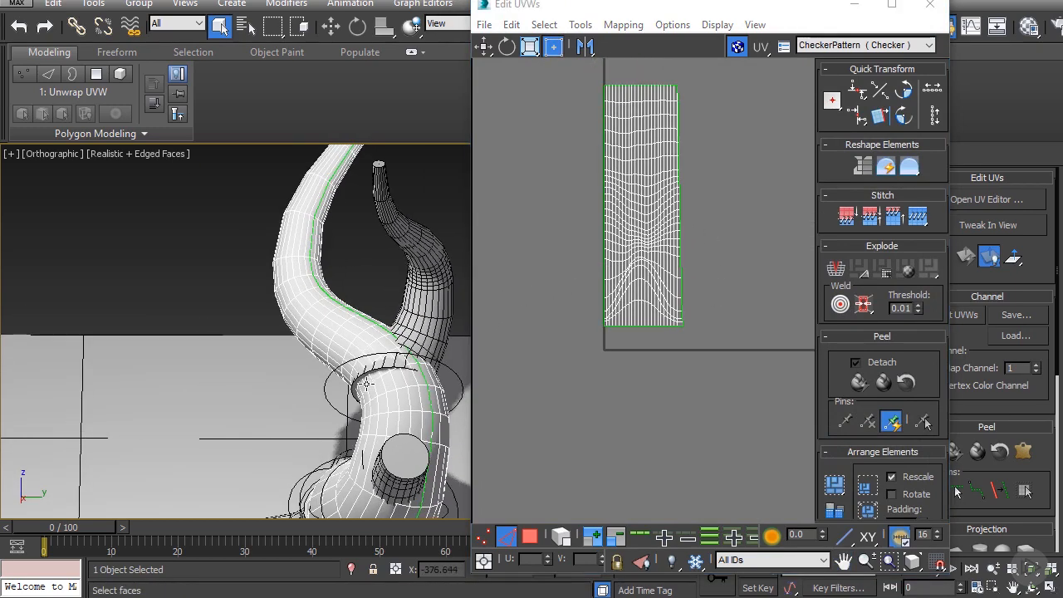
pyautogui.scroll(5, 613, 312)
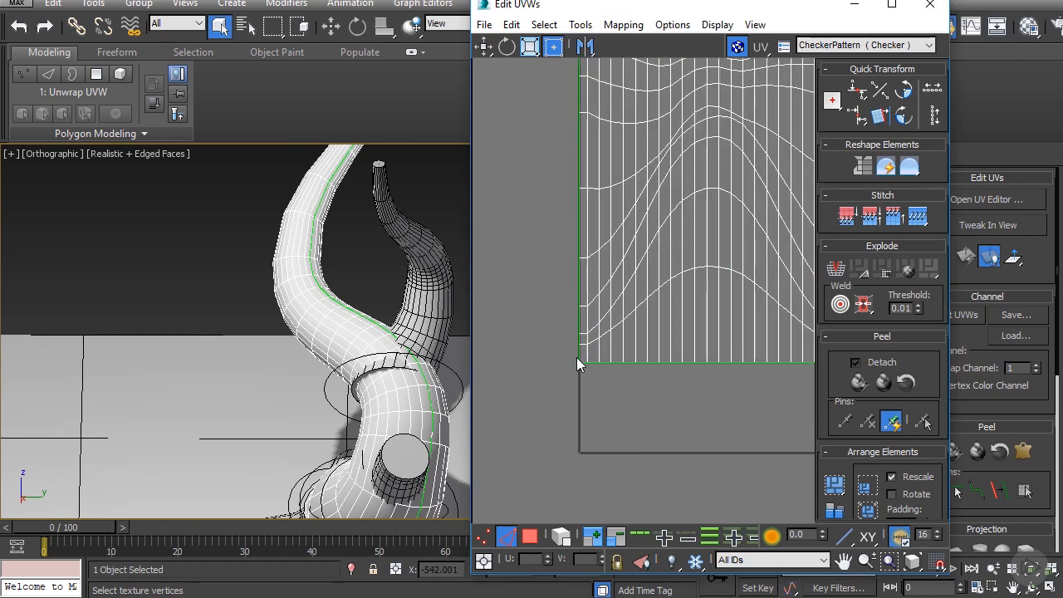
# Select all lengthwise edges of the UV strip by ring and loop, and straighten them with vertical alignment.
pyautogui.click(586, 357)
pyautogui.click(708, 536)
pyautogui.scroll(-3, 679, 365)
pyautogui.moveTo(679, 365); pyautogui.dragTo(617, 403, button='middle')
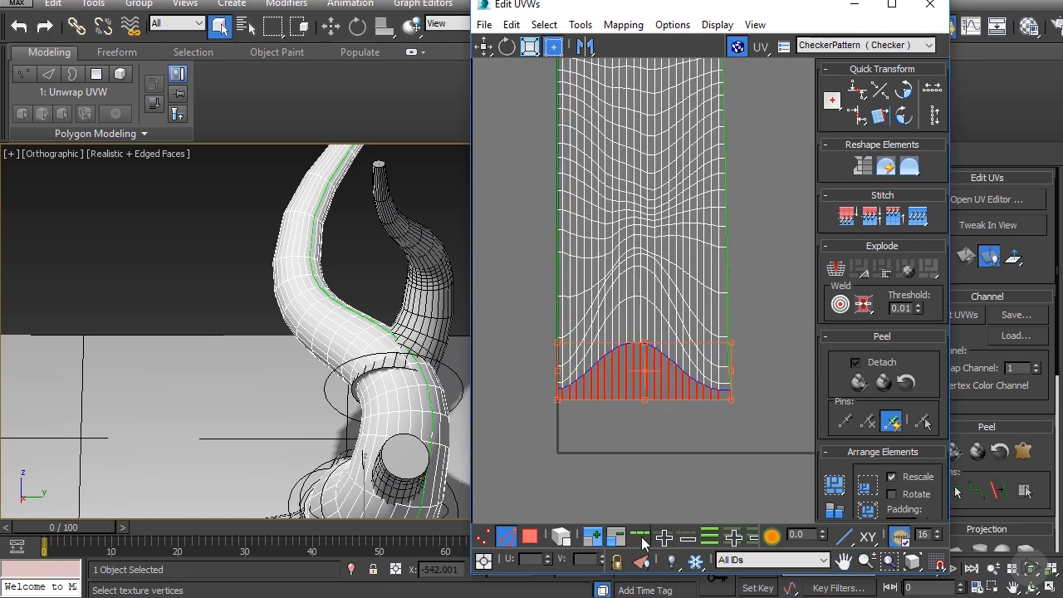
pyautogui.click(641, 538)
pyautogui.moveTo(857, 117); pyautogui.dragTo(858, 141)
pyautogui.click(744, 262)
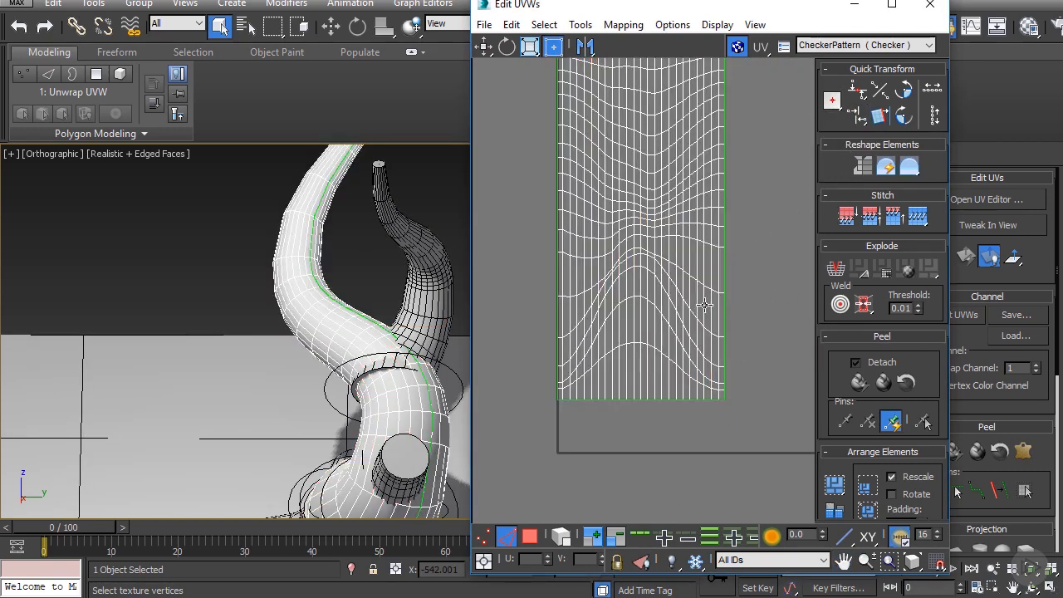
# Select the entire UV strip by its faces and pack it with Rescale enabled.
pyautogui.scroll(-3, 701, 302)
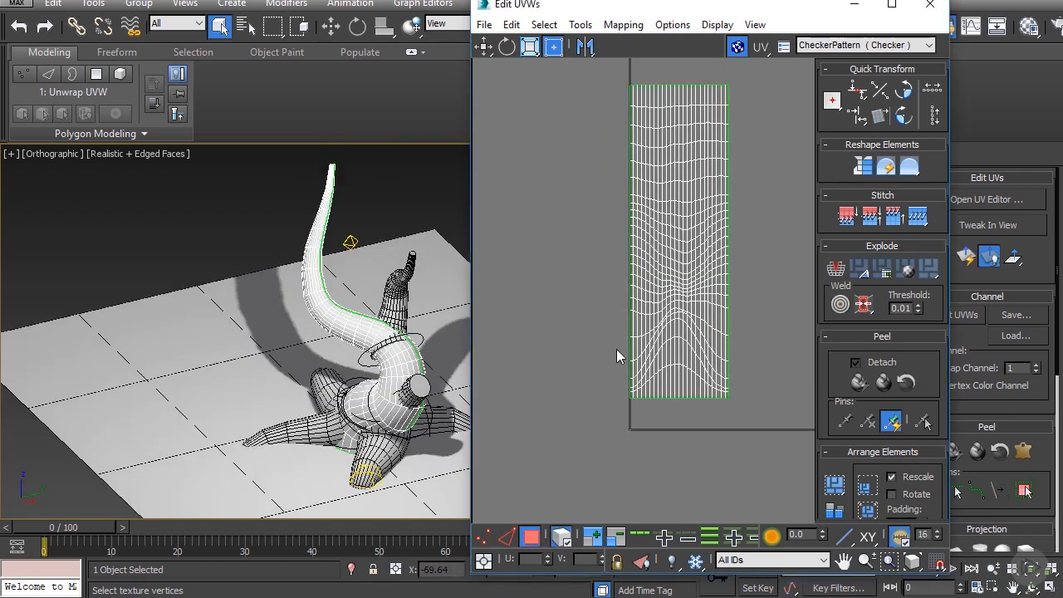
pyautogui.moveTo(616, 349); pyautogui.dragTo(749, 406)
pyautogui.click(869, 506)
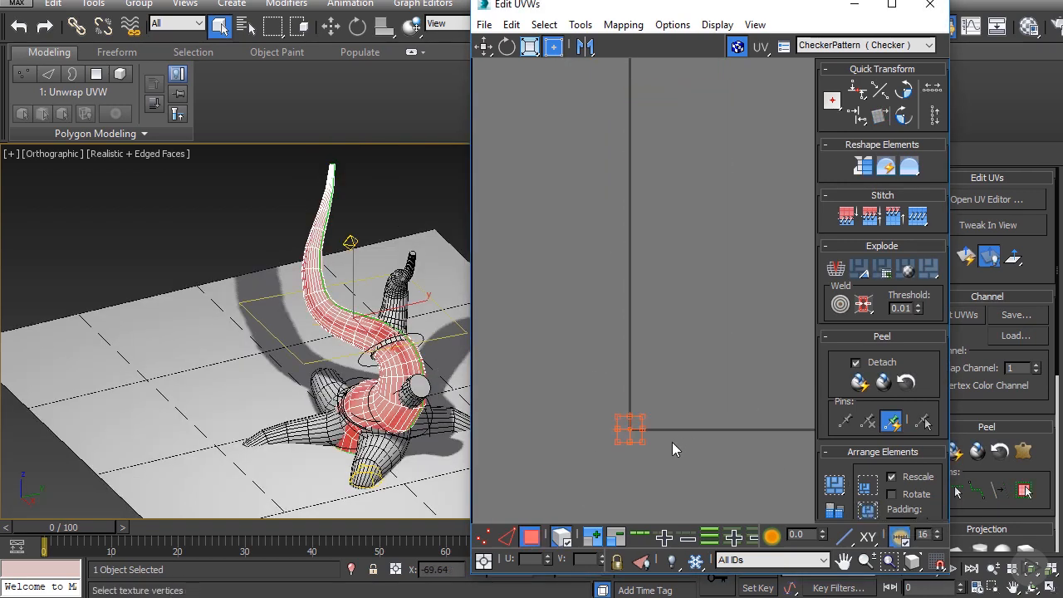
# Move the small end-cap UV clusters away from the strip and shrink them just outside the texture square's upper-left corner.
pyautogui.moveTo(673, 442); pyautogui.dragTo(579, 432, button='middle')
pyautogui.scroll(14, 573, 394)
pyautogui.click(635, 386)
pyautogui.scroll(-1, 579, 432)
pyautogui.click(694, 390)
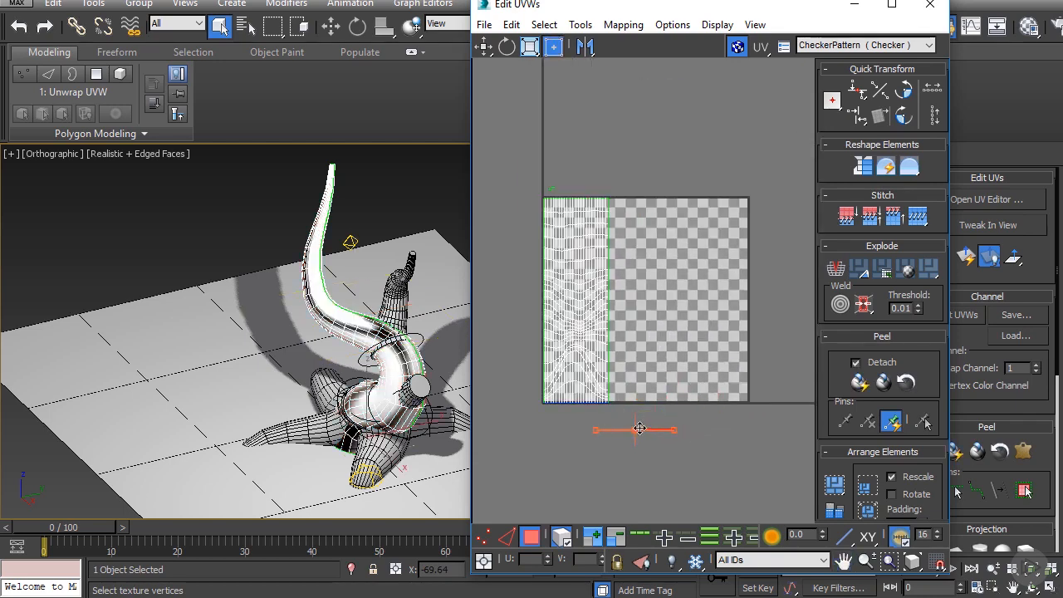
pyautogui.scroll(5, 549, 179)
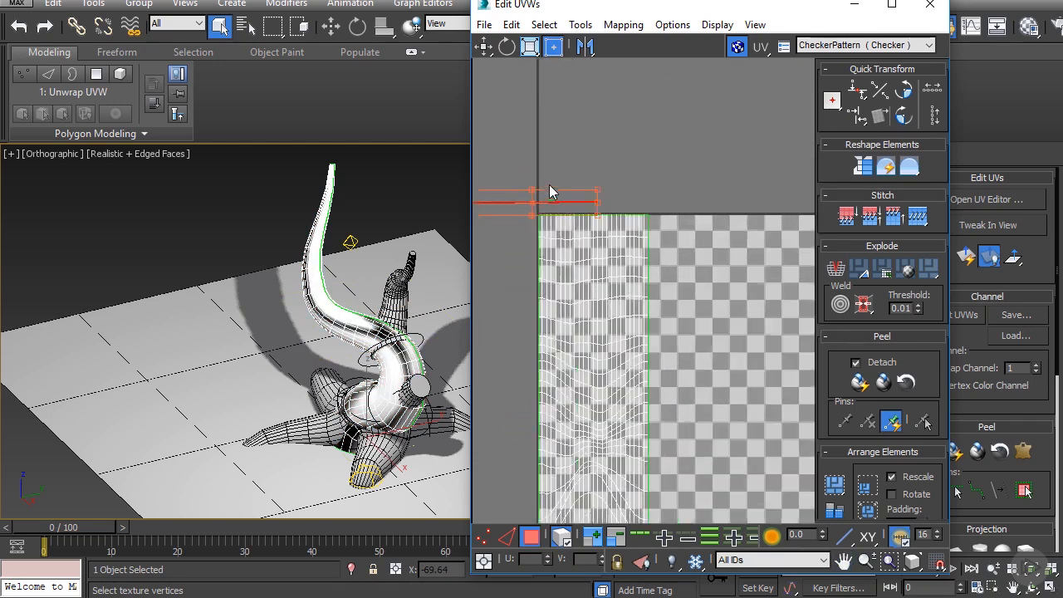
pyautogui.moveTo(561, 207); pyautogui.dragTo(520, 178)
pyautogui.moveTo(540, 185); pyautogui.dragTo(663, 207, button='middle')
pyautogui.moveTo(574, 199); pyautogui.dragTo(636, 201)
pyautogui.scroll(4, 641, 198)
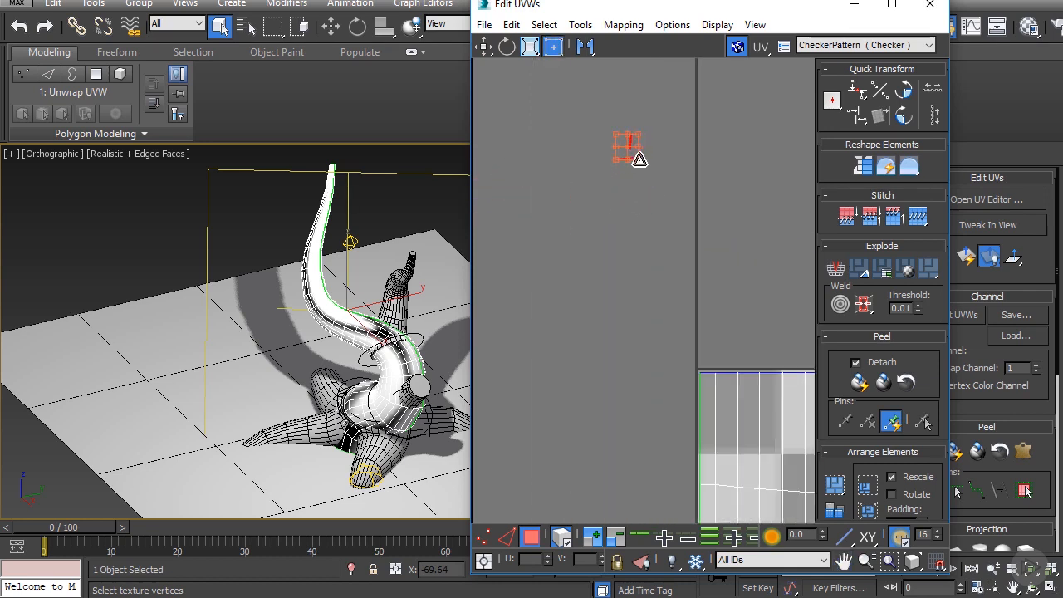
pyautogui.scroll(-8, 606, 266)
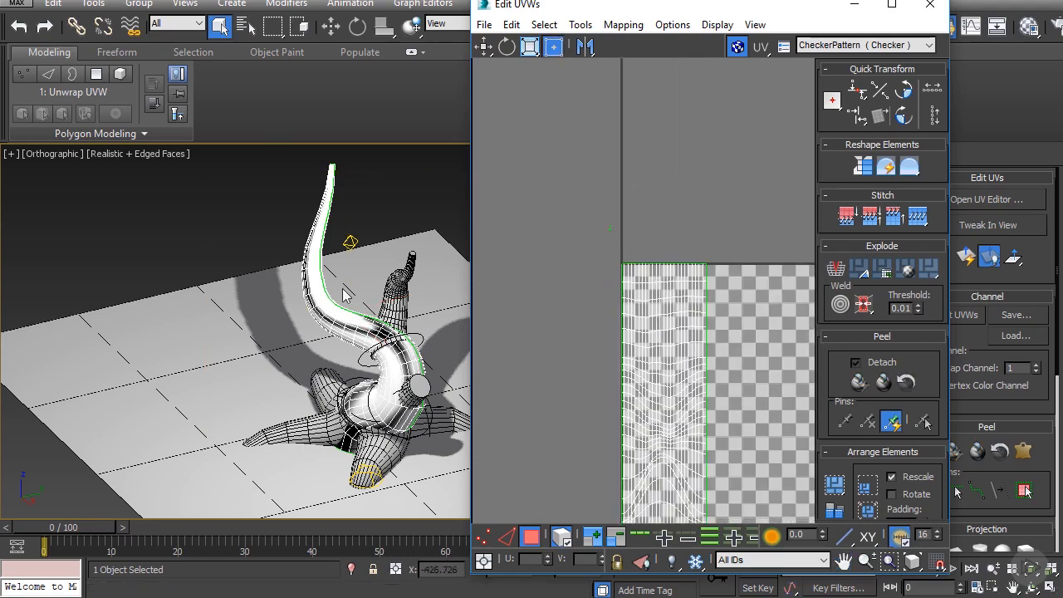
# Select the whole UV strip and switch the editor's background texture to Map #2 (TreeAlpha_01.tga).
pyautogui.scroll(5, 373, 301)
pyautogui.scroll(-5, 375, 303)
pyautogui.keyDown('alt'); pyautogui.moveTo(375, 302); pyautogui.dragTo(429, 158, button='middle'); pyautogui.keyUp('alt')
pyautogui.scroll(2, 401, 240)
pyautogui.click(664, 349)
pyautogui.moveTo(691, 370); pyautogui.dragTo(625, 270, button='middle')
pyautogui.moveTo(638, 398); pyautogui.dragTo(625, 402, button='middle')
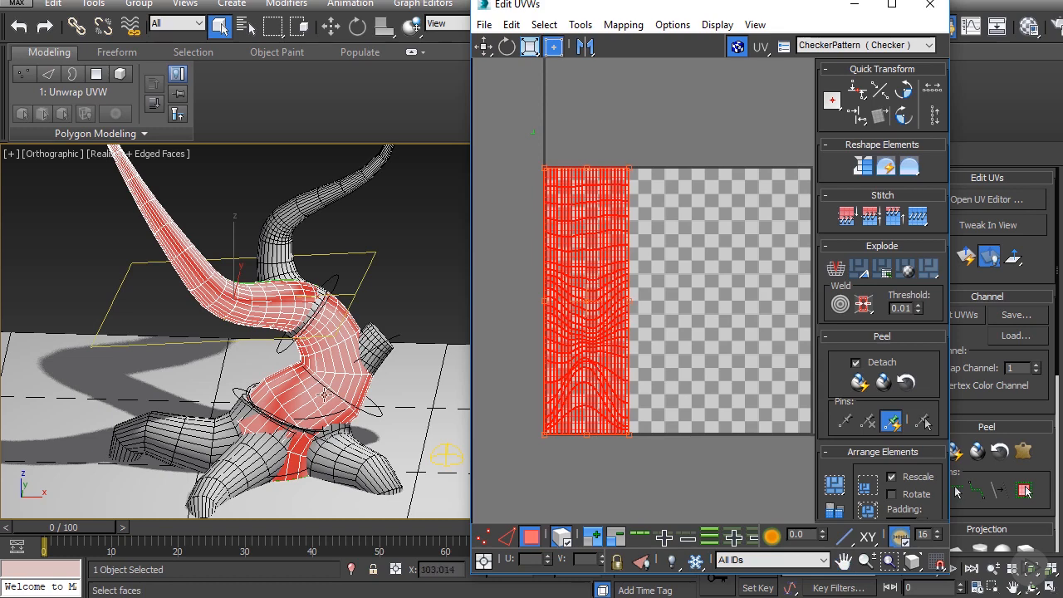
pyautogui.scroll(-2, 769, 231)
pyautogui.click(846, 45)
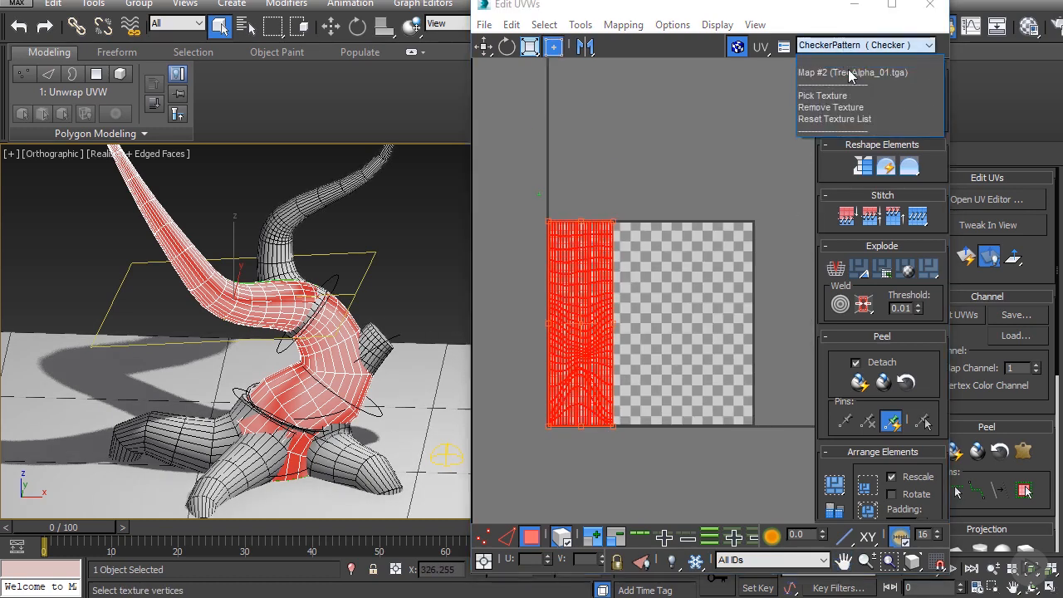
pyautogui.click(835, 73)
# Stretch the UV strip horizontally to fill the full width of the texture square.
pyautogui.moveTo(616, 219); pyautogui.dragTo(754, 225)
pyautogui.scroll(2, 742, 216)
pyautogui.moveTo(717, 195); pyautogui.dragTo(724, 197)
pyautogui.scroll(-3, 636, 207)
pyautogui.moveTo(490, 207); pyautogui.dragTo(665, 214, button='middle')
pyautogui.scroll(6, 522, 207)
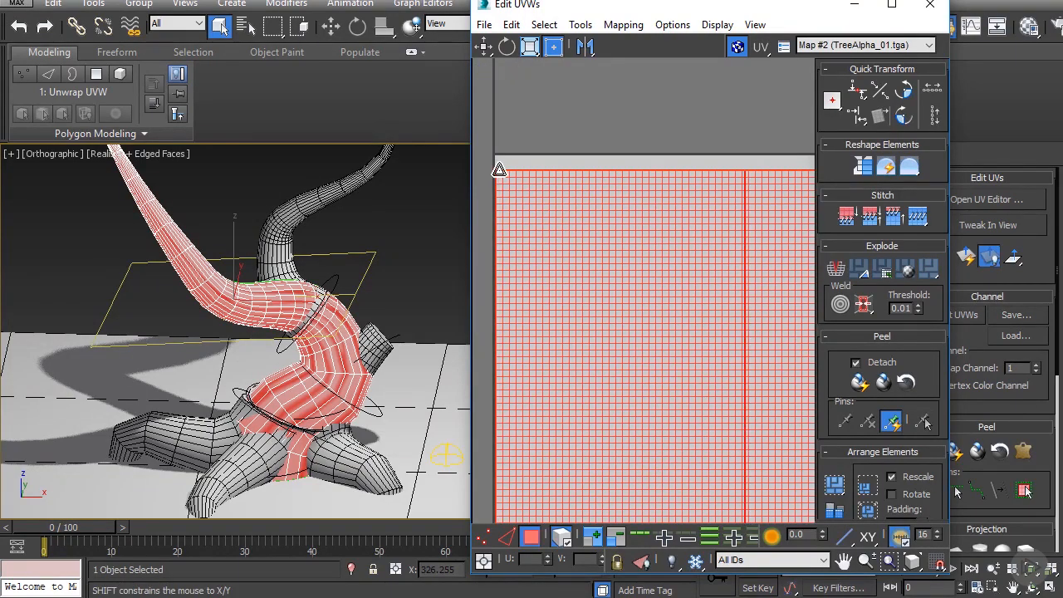
pyautogui.scroll(-5, 572, 208)
pyautogui.moveTo(737, 203); pyautogui.dragTo(651, 216, button='middle')
pyautogui.scroll(3, 650, 217)
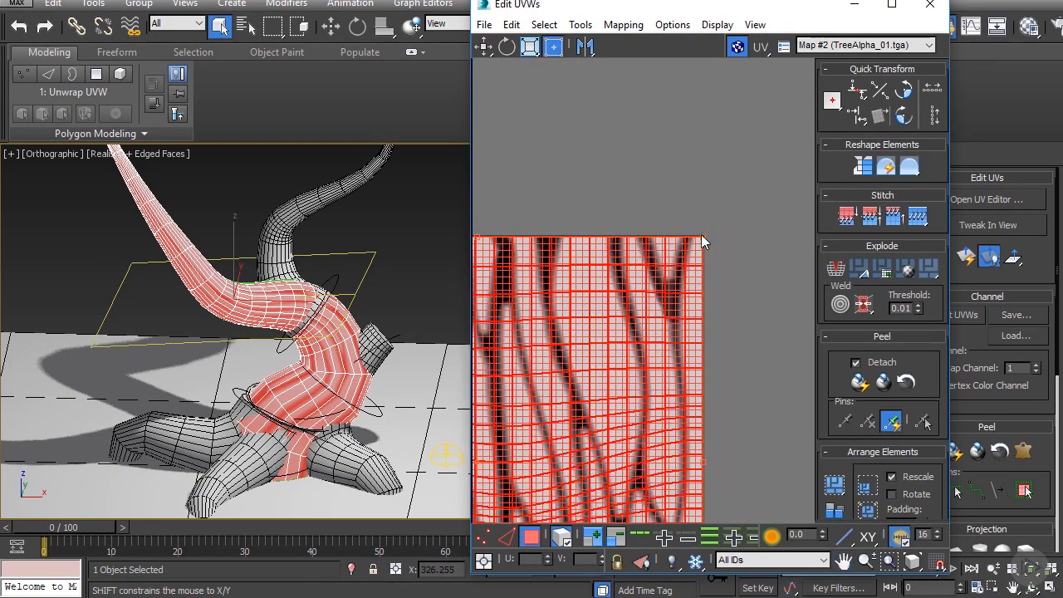
# Examine how the widened strip fits the texture square and how the bark pattern runs along the branch.
pyautogui.scroll(-3, 395, 212)
pyautogui.scroll(5, 350, 276)
pyautogui.scroll(-4, 281, 282)
pyautogui.scroll(5, 345, 293)
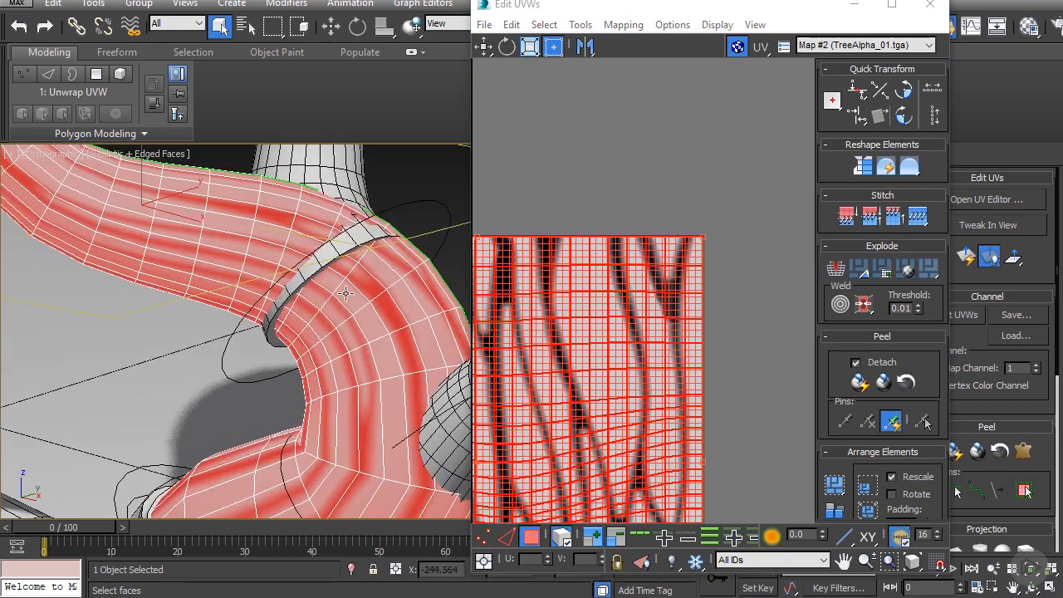
pyautogui.scroll(-8, 346, 292)
pyautogui.scroll(-2, 629, 303)
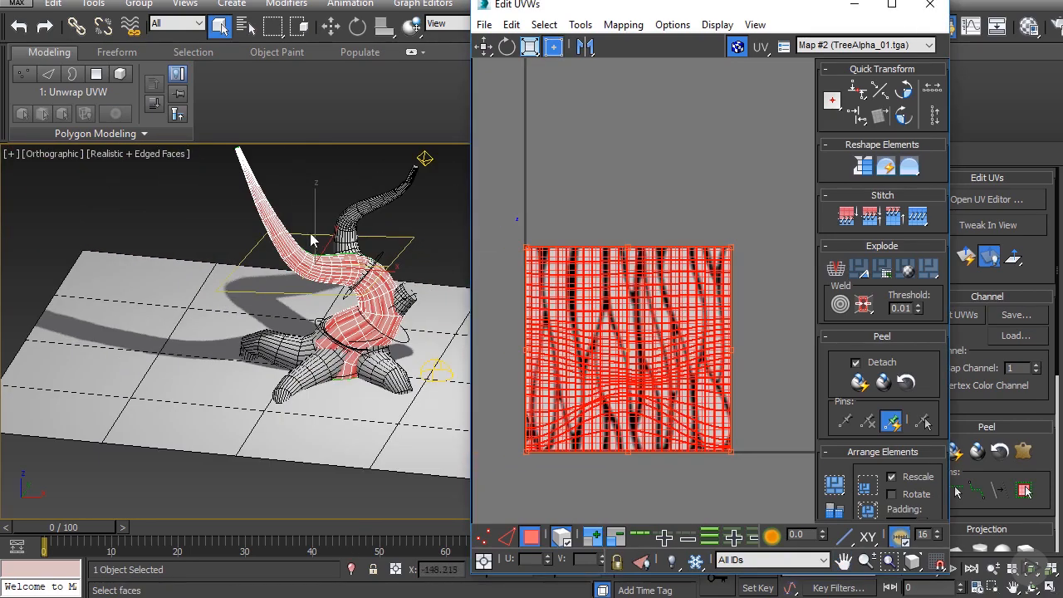
pyautogui.moveTo(311, 240); pyautogui.dragTo(306, 265, button='middle')
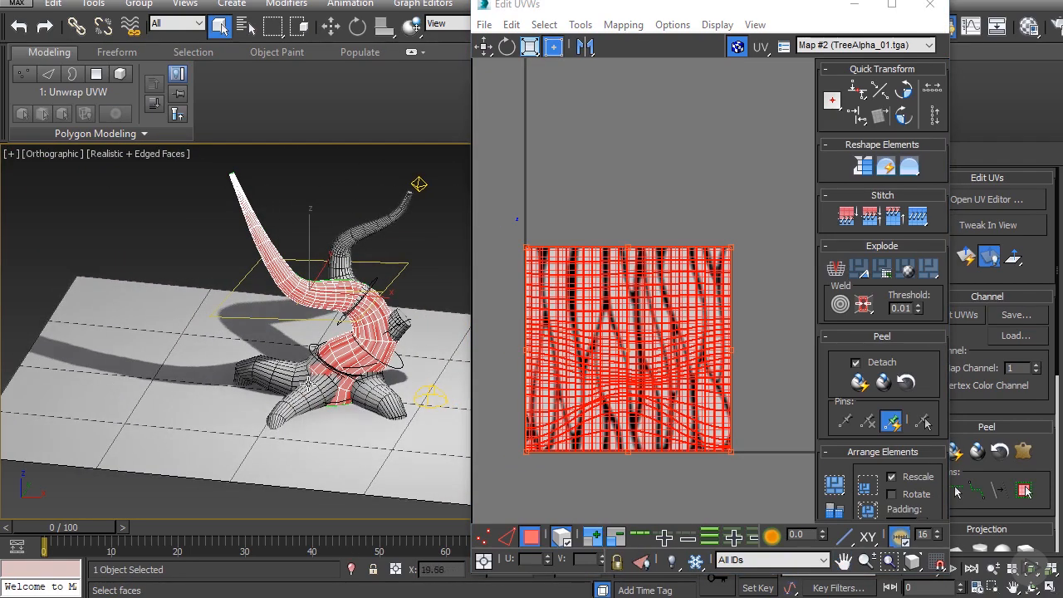
# Stretch the UV strip downward to about three times the height of the texture square, then clear the selection.
pyautogui.scroll(-3, 707, 411)
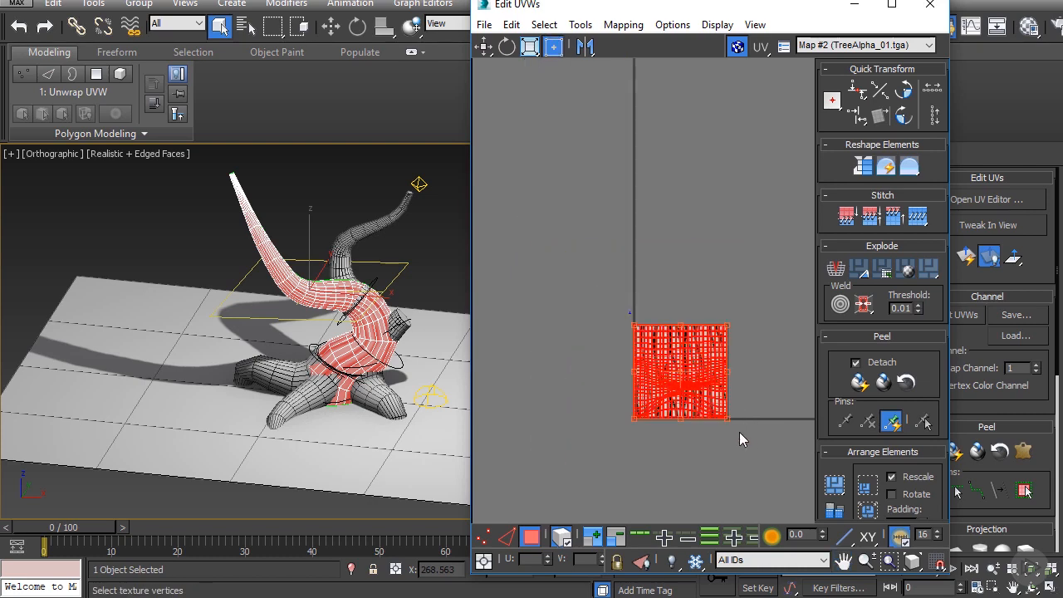
pyautogui.moveTo(729, 420); pyautogui.dragTo(729, 491)
pyautogui.moveTo(655, 435); pyautogui.dragTo(656, 348, button='middle')
pyautogui.scroll(-2, 656, 348)
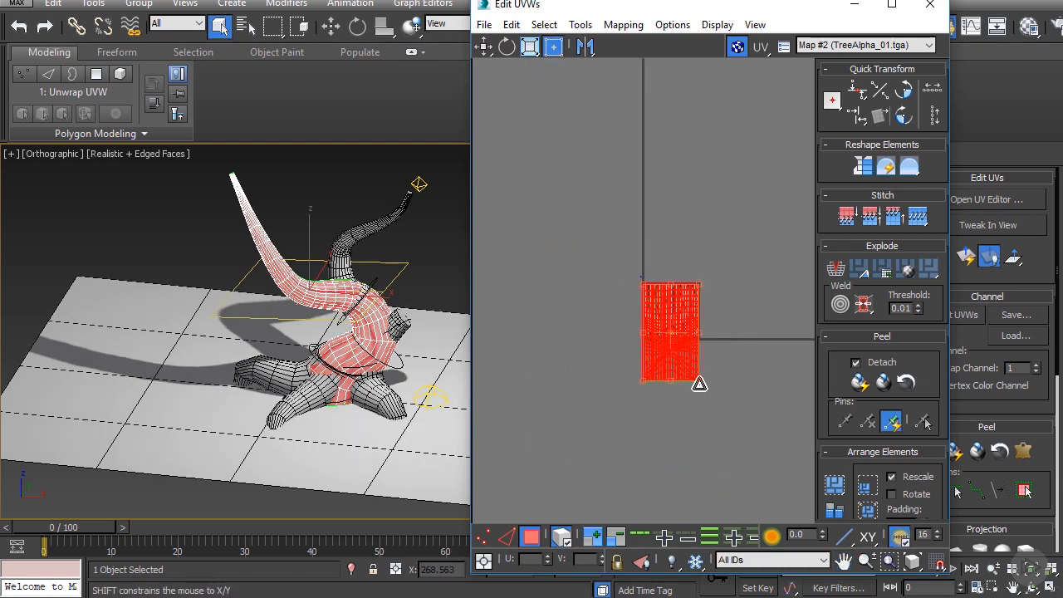
pyautogui.moveTo(698, 384); pyautogui.dragTo(701, 449)
pyautogui.scroll(5, 435, 246)
pyautogui.click(575, 358)
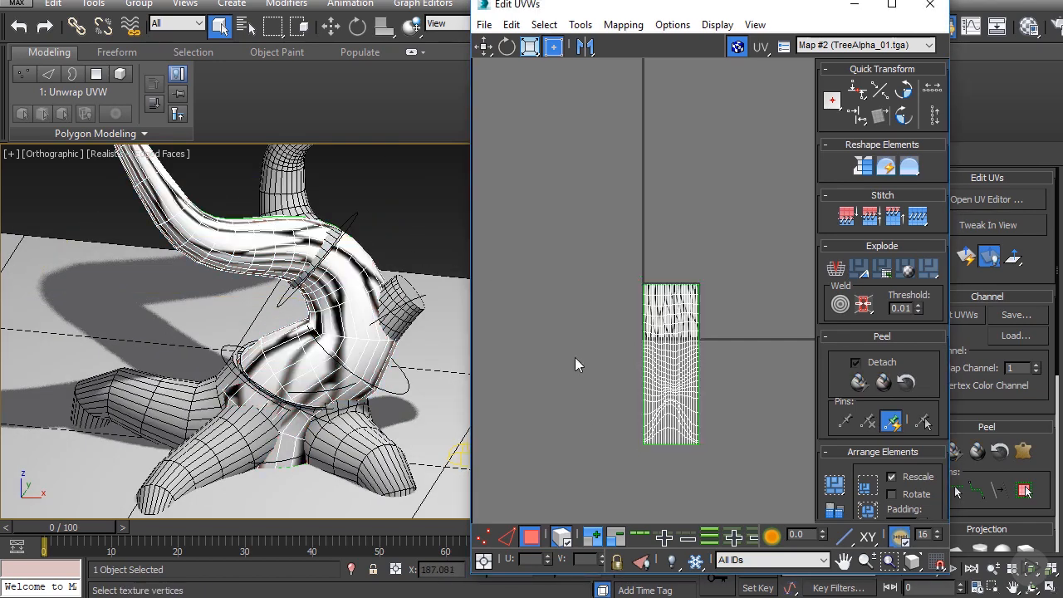
# Select all of the strip's UV vertices and turn off the Edged Faces display in the viewport.
pyautogui.click(484, 536)
pyautogui.hotkey('ctrl', 'a')
pyautogui.scroll(3, 361, 358)
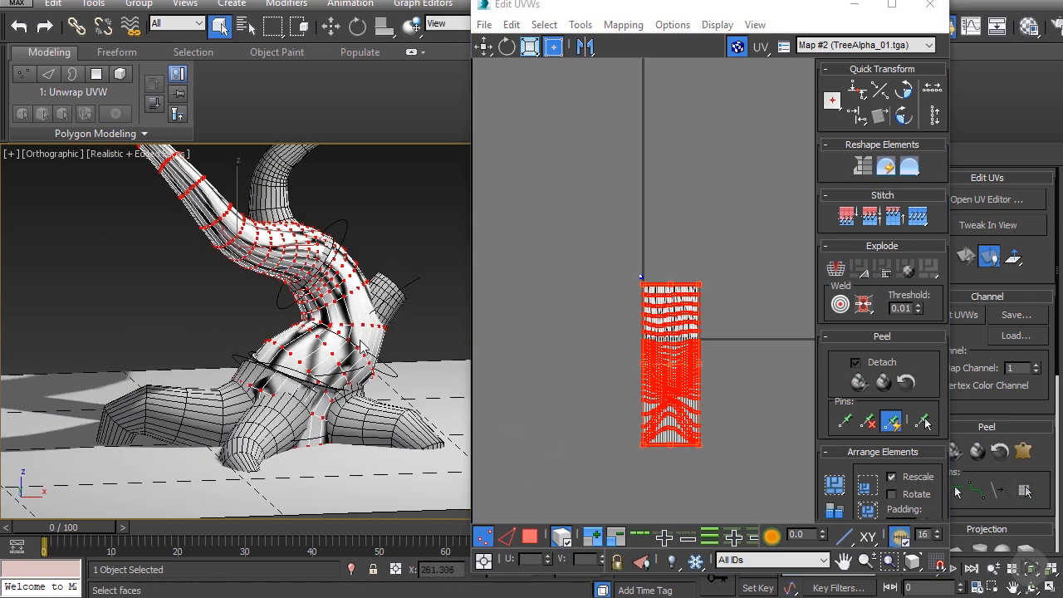
pyautogui.click(125, 154)
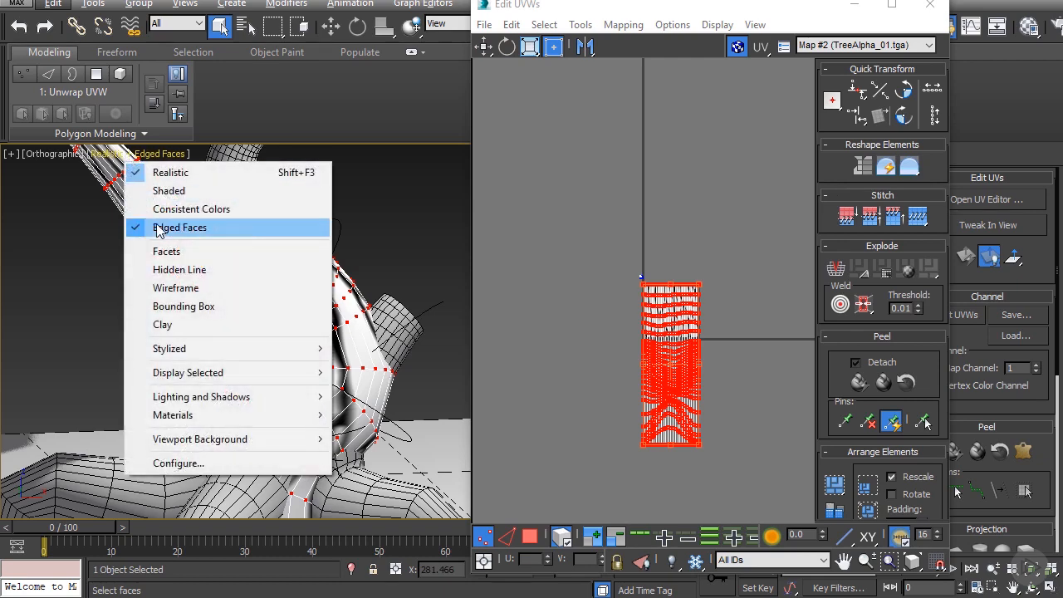
pyautogui.click(199, 227)
# Select all strip vertices again and stretch them further downward to over four times the texture square's height.
pyautogui.scroll(-4, 274, 283)
pyautogui.click(316, 247)
pyautogui.keyDown('alt'); pyautogui.moveTo(316, 247); pyautogui.dragTo(293, 299, button='middle'); pyautogui.keyUp('alt')
pyautogui.hotkey('ctrl', 'a')
pyautogui.scroll(3, 715, 461)
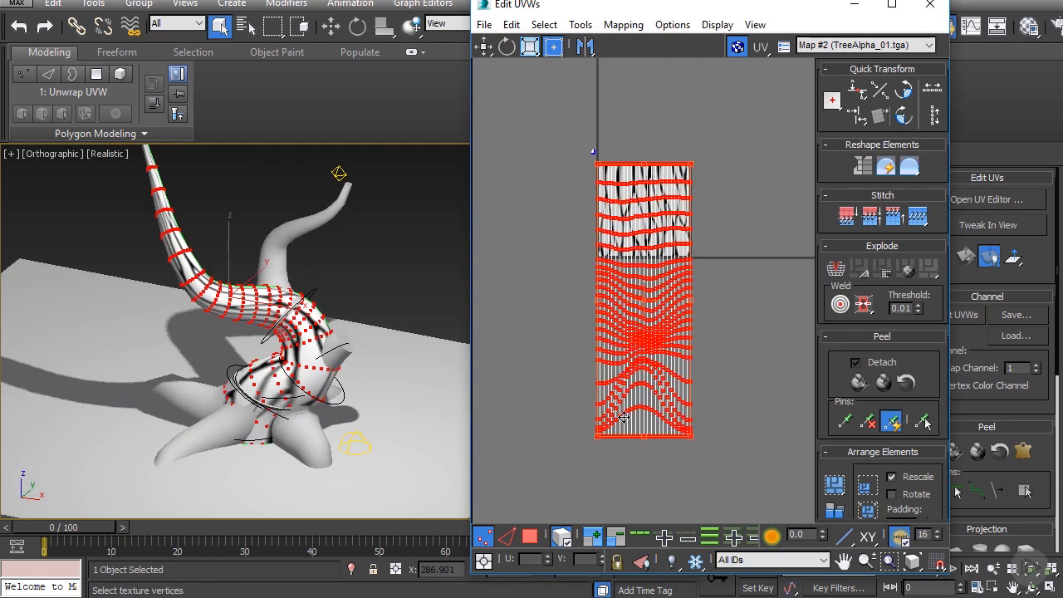
pyautogui.moveTo(688, 439); pyautogui.dragTo(695, 540)
pyautogui.keyDown('alt'); pyautogui.moveTo(335, 389); pyautogui.dragTo(368, 290, button='middle'); pyautogui.keyUp('alt')
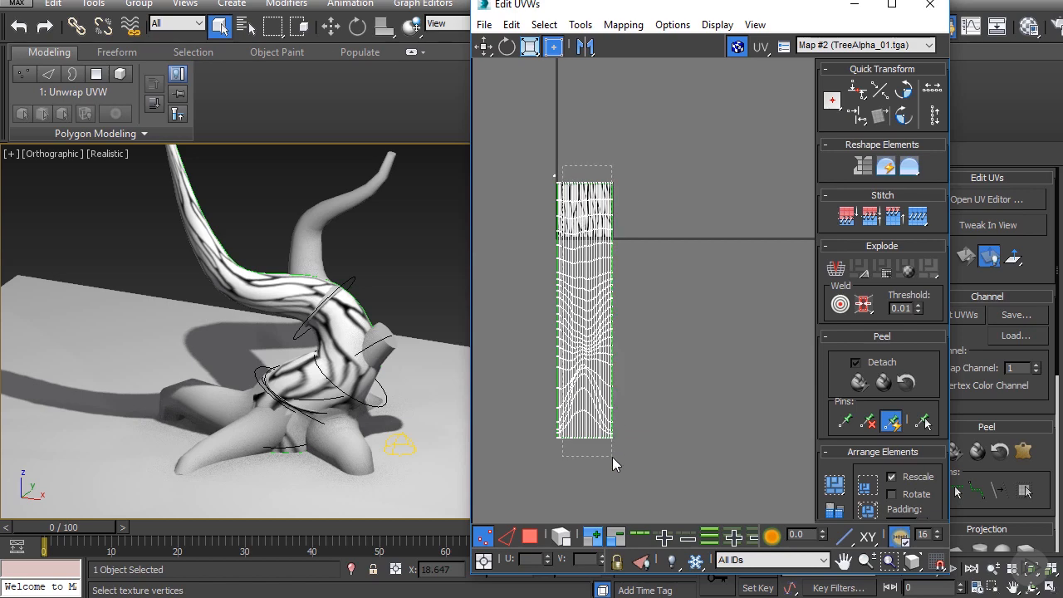
# Select all inner vertices of the strip over its full length, leaving out the border columns along both long sides.
pyautogui.moveTo(613, 457); pyautogui.dragTo(610, 460)
pyautogui.scroll(5, 556, 197)
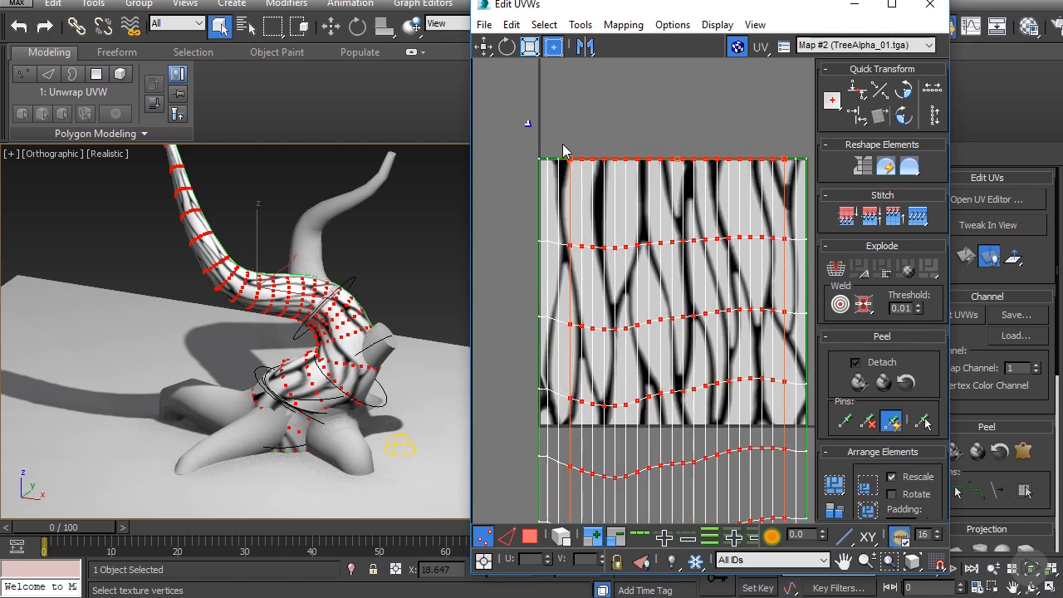
pyautogui.scroll(-4, 589, 138)
pyautogui.moveTo(590, 139); pyautogui.dragTo(584, 99, button='middle')
pyautogui.scroll(1, 614, 332)
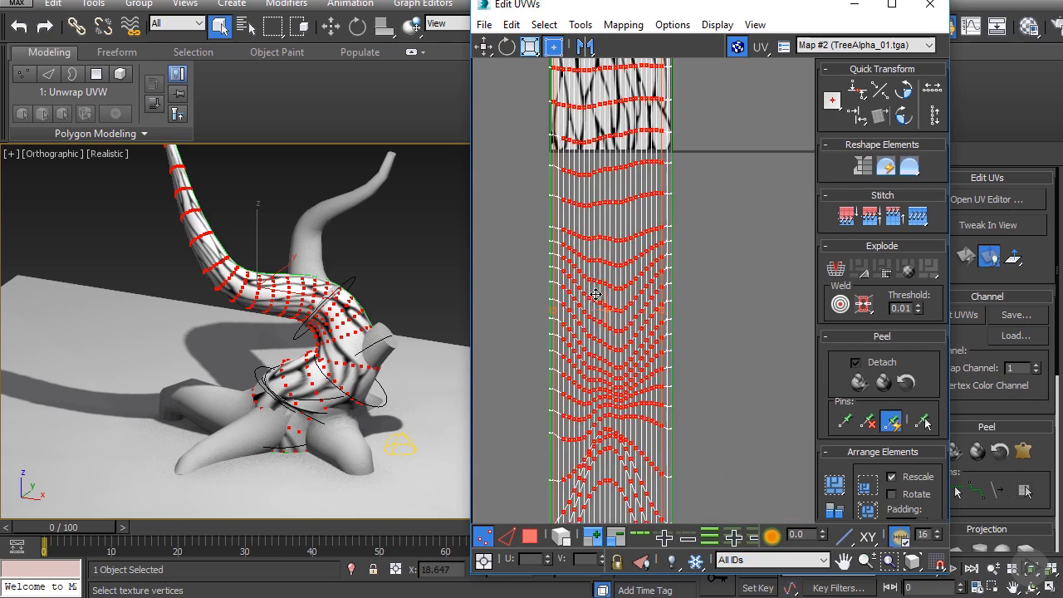
pyautogui.scroll(-1, 604, 307)
pyautogui.moveTo(596, 233); pyautogui.dragTo(589, 126, button='middle')
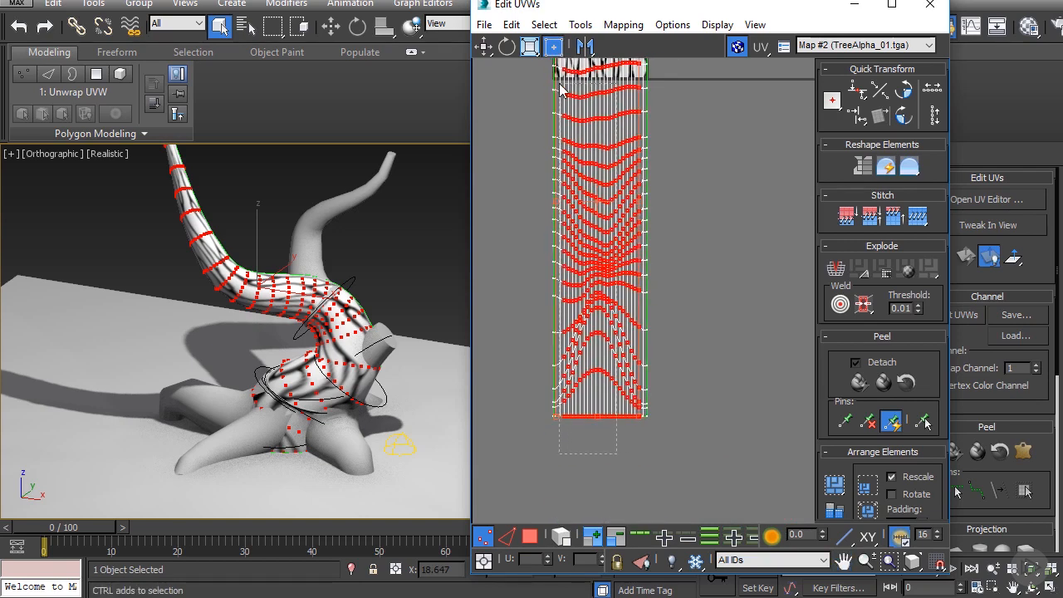
pyautogui.scroll(3, 558, 86)
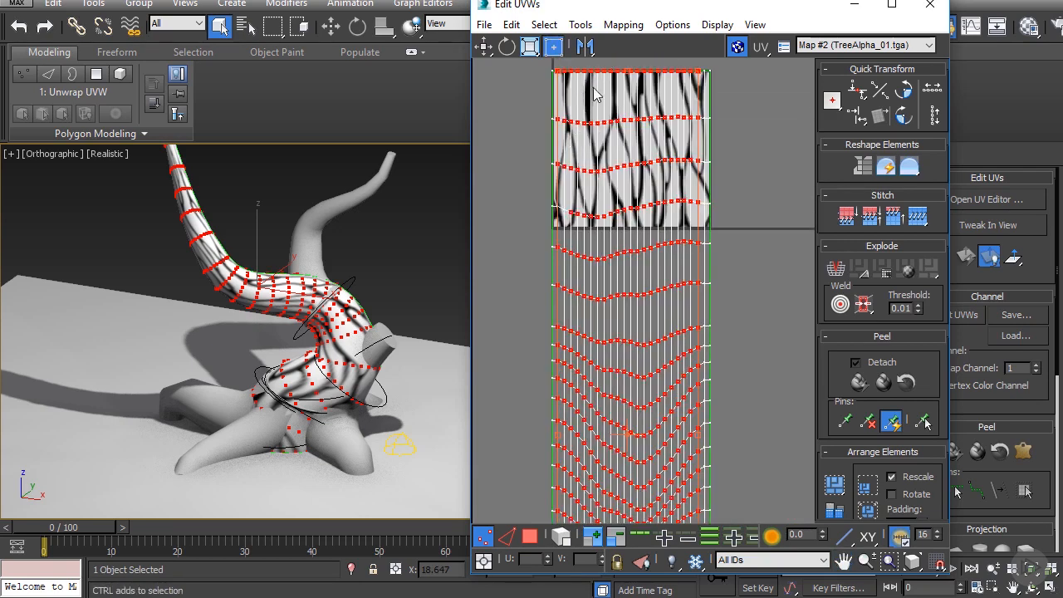
pyautogui.scroll(-1, 631, 162)
pyautogui.moveTo(619, 106); pyautogui.dragTo(661, 276)
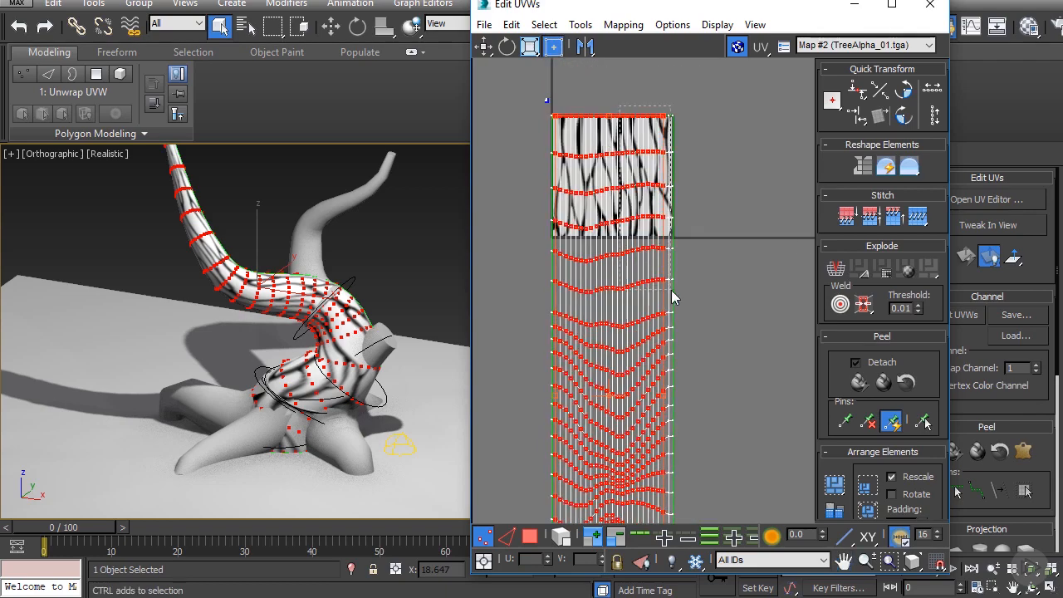
pyautogui.scroll(-4, 639, 158)
pyautogui.moveTo(657, 402); pyautogui.dragTo(662, 405)
pyautogui.scroll(7, 662, 378)
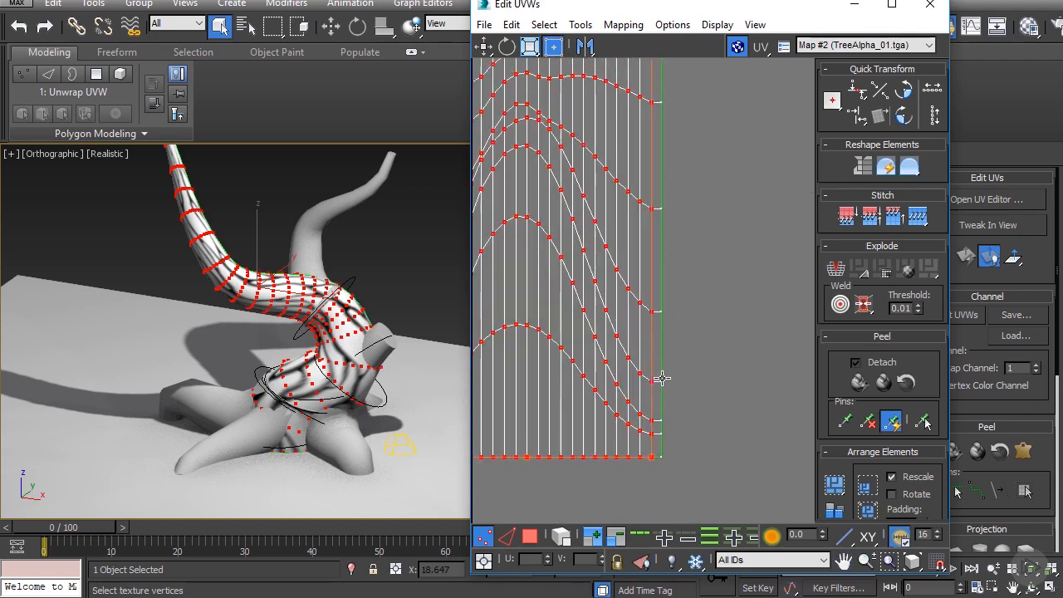
pyautogui.scroll(-4, 659, 336)
# Relax the selected inner vertices with the Relax tool set to Relax By Polygon Angles.
pyautogui.click(572, 25)
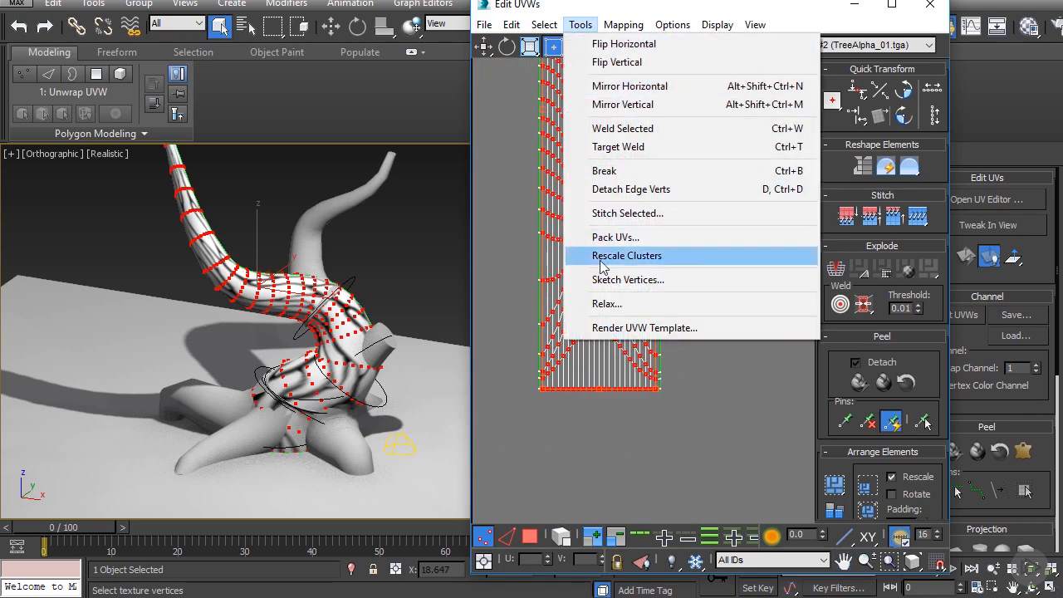
pyautogui.click(613, 304)
pyautogui.click(605, 76)
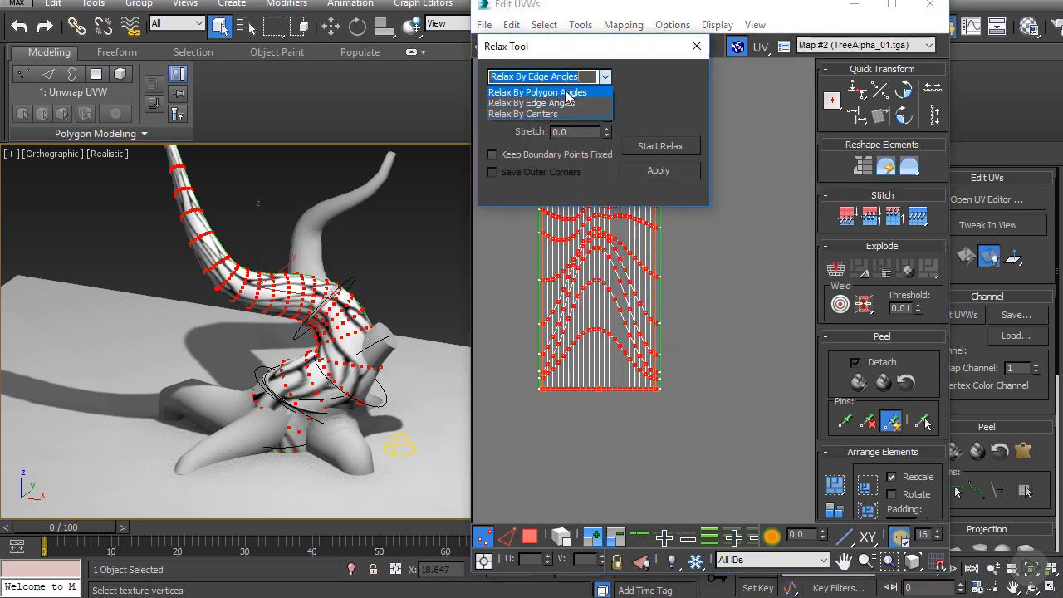
pyautogui.click(540, 101)
pyautogui.click(642, 143)
pyautogui.click(652, 167)
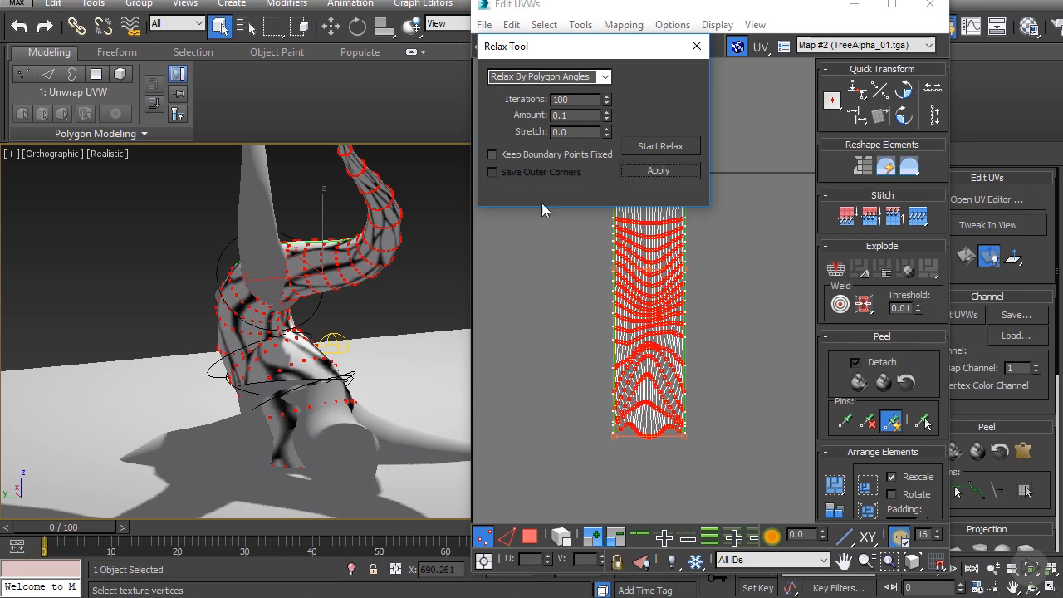
pyautogui.keyDown('alt'); pyautogui.moveTo(440, 221); pyautogui.dragTo(565, 324, button='middle'); pyautogui.keyUp('alt')
pyautogui.click(658, 175)
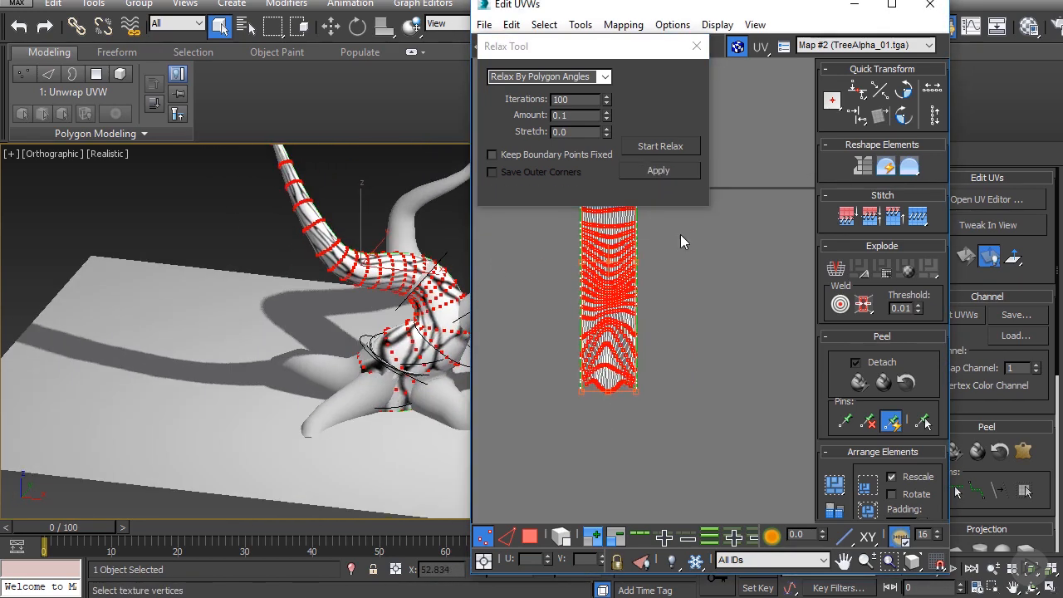
# Clear the vertex selection and examine the relaxed bark texture along the branch from several angles.
pyautogui.click(680, 234)
pyautogui.moveTo(680, 234); pyautogui.dragTo(693, 339, button='middle')
pyautogui.scroll(4, 282, 262)
pyautogui.moveTo(256, 181); pyautogui.dragTo(244, 206, button='middle')
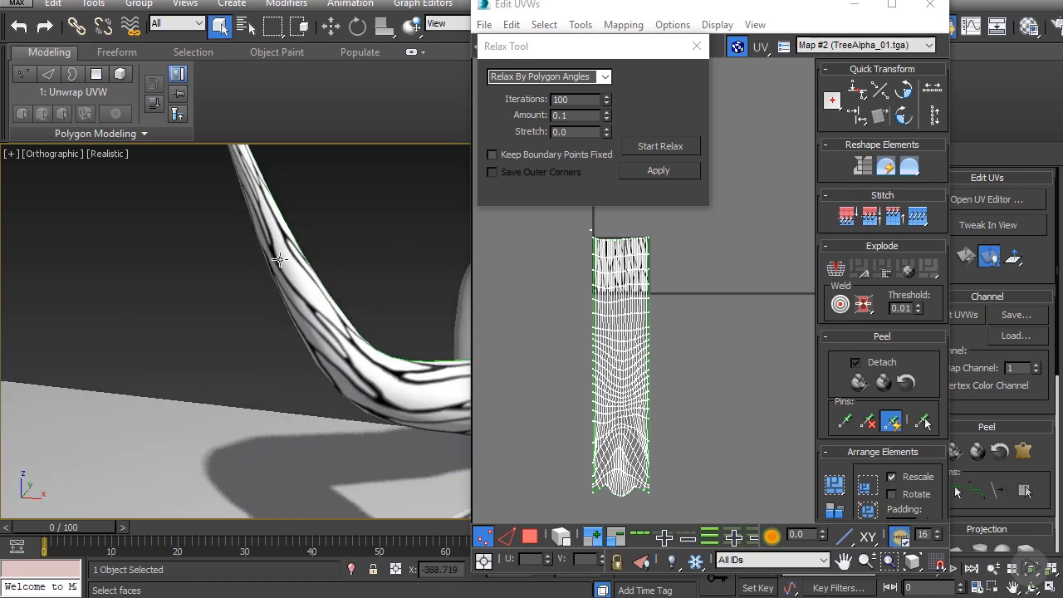
pyautogui.scroll(-4, 279, 260)
pyautogui.keyDown('alt'); pyautogui.moveTo(167, 239); pyautogui.dragTo(332, 258, button='middle'); pyautogui.keyUp('alt')
pyautogui.scroll(-2, 332, 258)
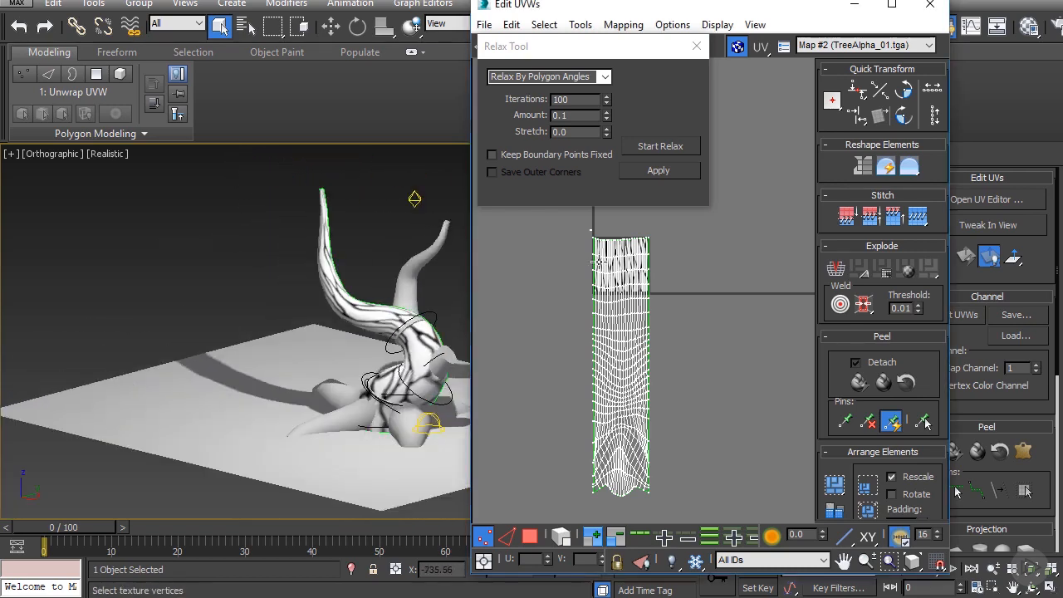
pyautogui.keyDown('alt'); pyautogui.moveTo(441, 266); pyautogui.dragTo(374, 274, button='middle'); pyautogui.keyUp('alt')
# Select the upper vertex rows of the strip, including their borders, and relax them by polygon angles into a taper.
pyautogui.scroll(2, 538, 319)
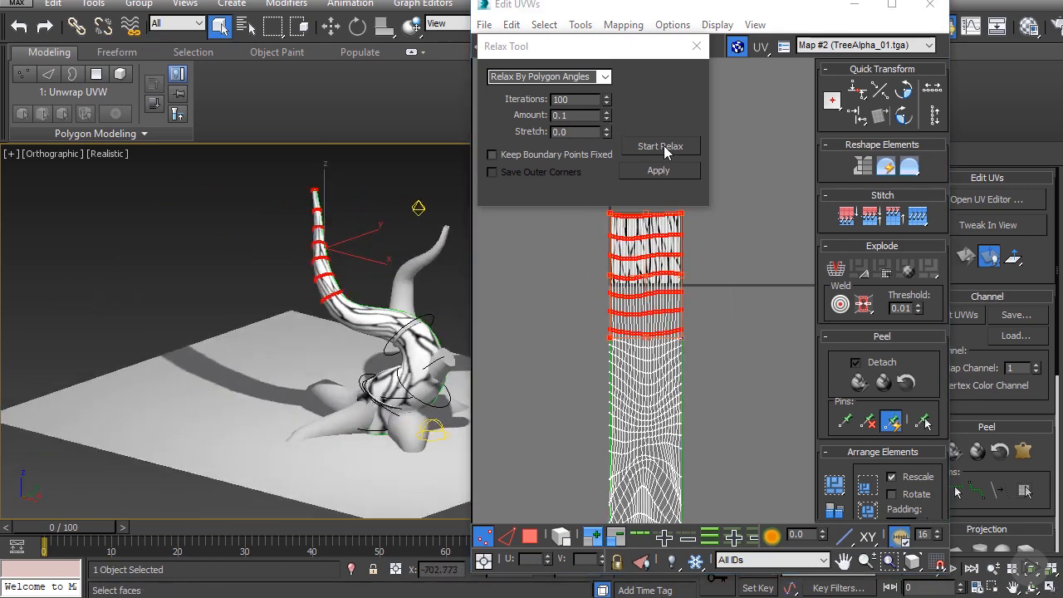
pyautogui.click(661, 147)
pyautogui.keyDown('alt'); pyautogui.moveTo(450, 273); pyautogui.dragTo(287, 254, button='middle'); pyautogui.keyUp('alt')
pyautogui.scroll(3, 245, 303)
pyautogui.keyDown('alt'); pyautogui.moveTo(245, 303); pyautogui.dragTo(273, 278, button='middle'); pyautogui.keyUp('alt')
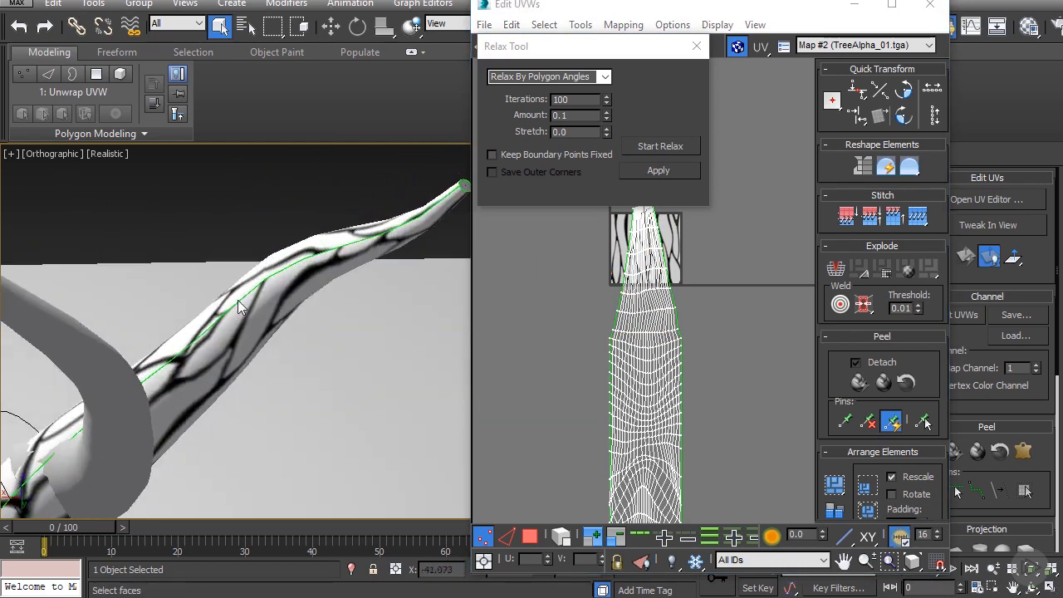
# Relax the strip's upper section by polygon angles once more, inspect the branch, and close the Relax tool.
pyautogui.click(662, 151)
pyautogui.click(656, 151)
pyautogui.keyDown('alt'); pyautogui.moveTo(374, 258); pyautogui.dragTo(398, 266, button='middle'); pyautogui.keyUp('alt')
pyautogui.scroll(-4, 392, 255)
pyautogui.click(440, 181)
pyautogui.keyDown('alt'); pyautogui.moveTo(440, 181); pyautogui.dragTo(374, 283, button='middle'); pyautogui.keyUp('alt')
pyautogui.scroll(4, 377, 287)
pyautogui.scroll(-5, 256, 298)
pyautogui.click(696, 47)
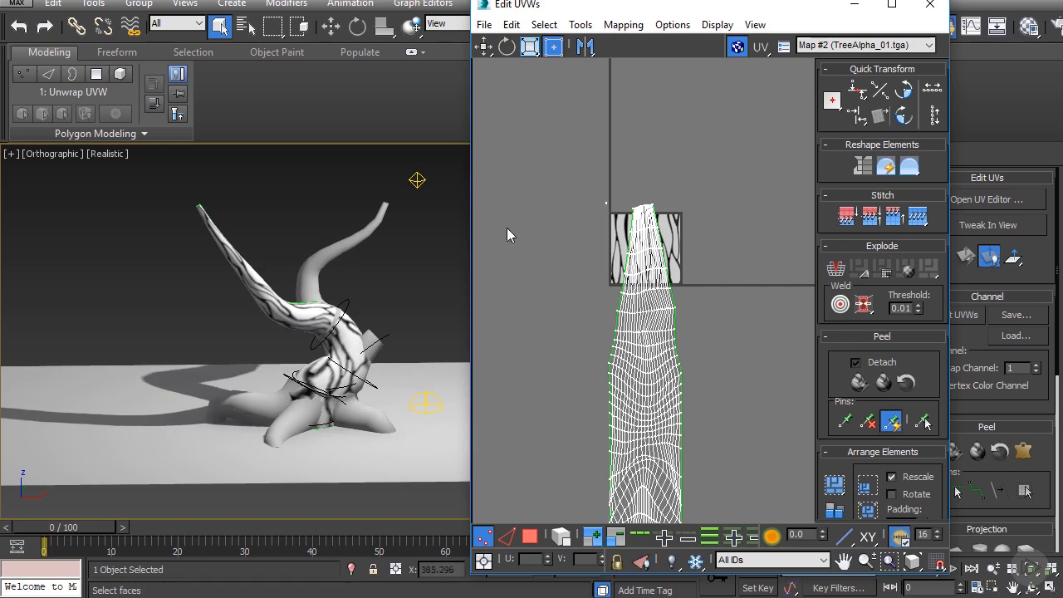
# Select the small end-cap UV vertices outside the texture square and inspect the matching cap at the branch tip.
pyautogui.scroll(6, 629, 189)
pyautogui.moveTo(585, 196); pyautogui.dragTo(585, 199)
pyautogui.scroll(4, 579, 199)
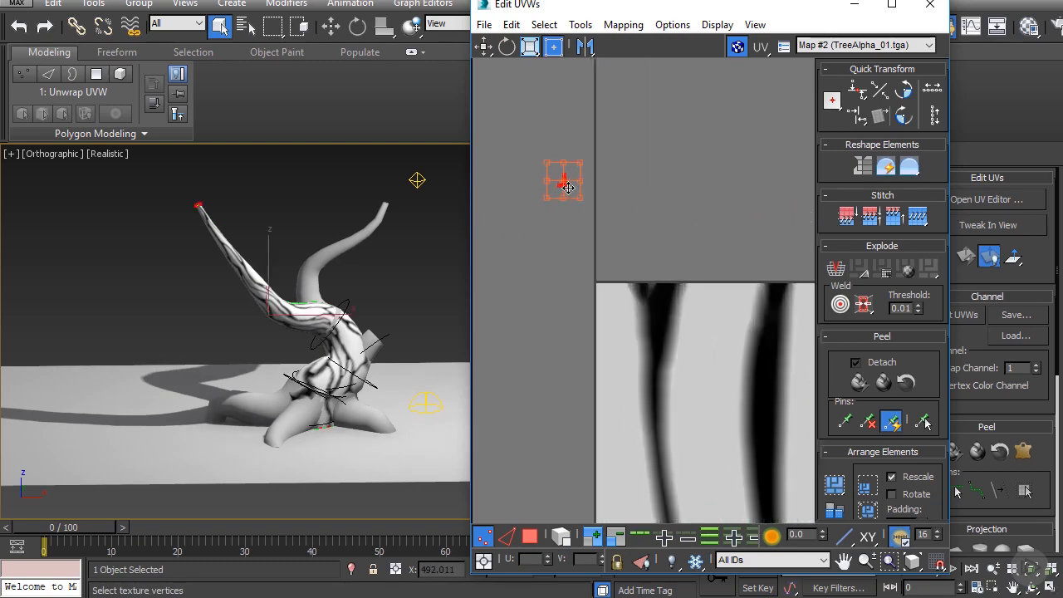
pyautogui.scroll(5, 333, 253)
pyautogui.scroll(-2, 297, 307)
pyautogui.moveTo(297, 307); pyautogui.dragTo(332, 282, button='middle')
pyautogui.scroll(-3, 366, 249)
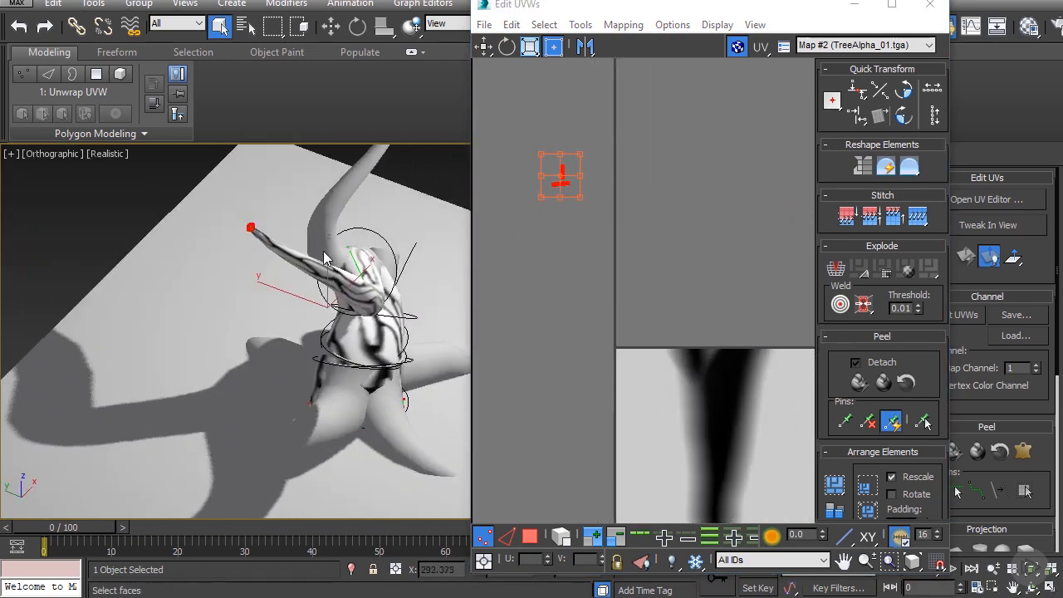
# Move the small end-cap UV vertices into a light gap between dark stripes of the bark texture and check the branch tip.
pyautogui.scroll(2, 341, 235)
pyautogui.scroll(3, 577, 178)
pyautogui.scroll(-4, 562, 180)
pyautogui.moveTo(562, 180)
pyautogui.mouseDown(button='middle')
pyautogui.moveTo(590, 202)
pyautogui.moveTo(563, 171)
pyautogui.mouseUp(button='middle')
pyautogui.scroll(-4, 565, 172)
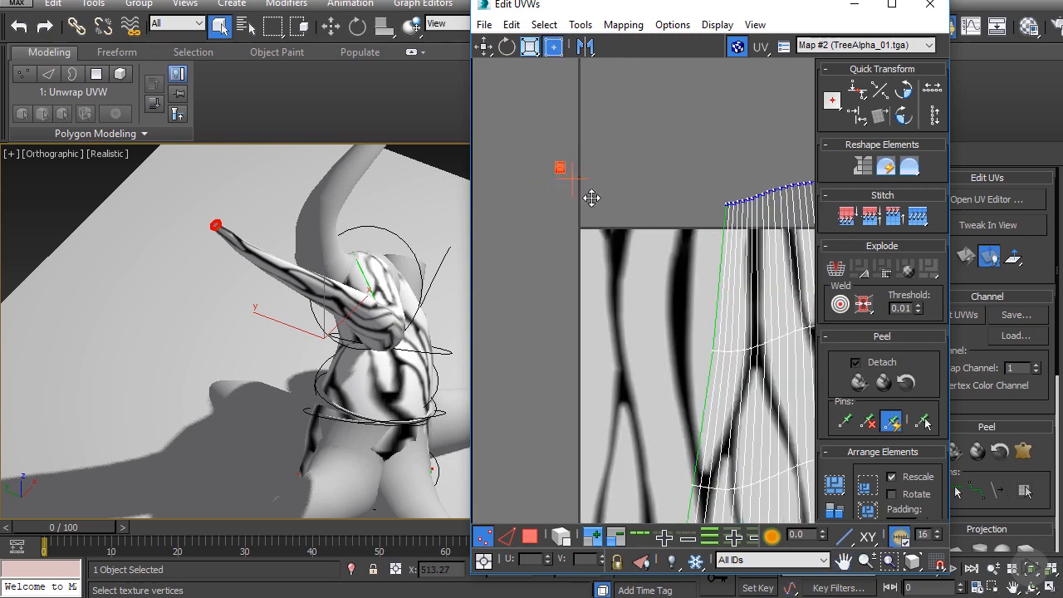
pyautogui.moveTo(628, 235); pyautogui.dragTo(651, 302)
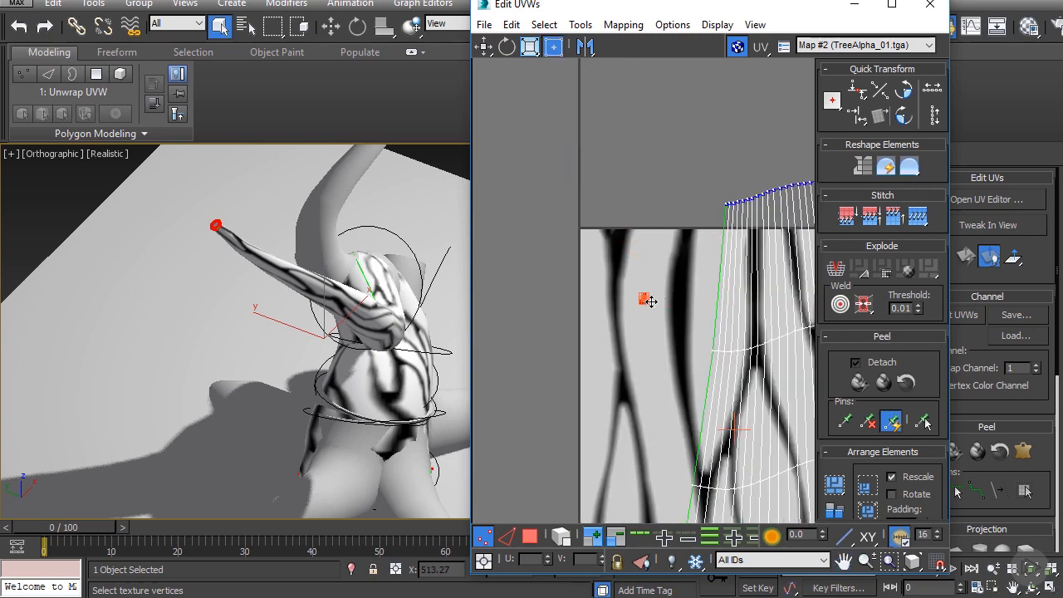
pyautogui.scroll(5, 652, 228)
pyautogui.keyDown('alt'); pyautogui.moveTo(369, 232); pyautogui.dragTo(241, 217, button='middle'); pyautogui.keyUp('alt')
pyautogui.scroll(-3, 221, 230)
pyautogui.keyDown('alt'); pyautogui.moveTo(333, 239); pyautogui.dragTo(490, 180, button='middle'); pyautogui.keyUp('alt')
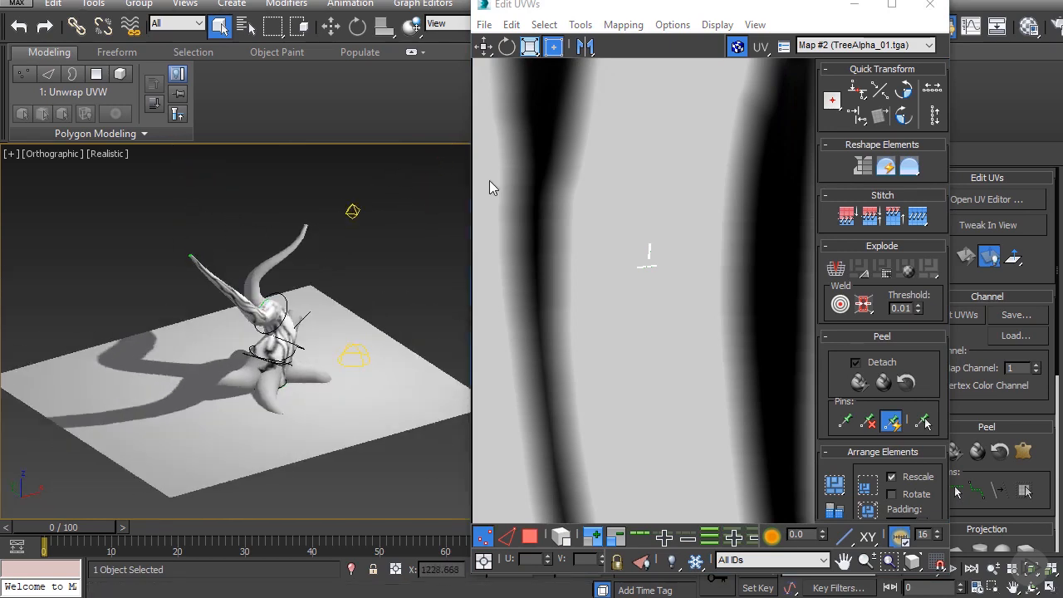
# Close the UV editor, convert the unwrapped branch to an Editable Poly, and view the whole tree.
pyautogui.click(930, 5)
pyautogui.scroll(3, 414, 193)
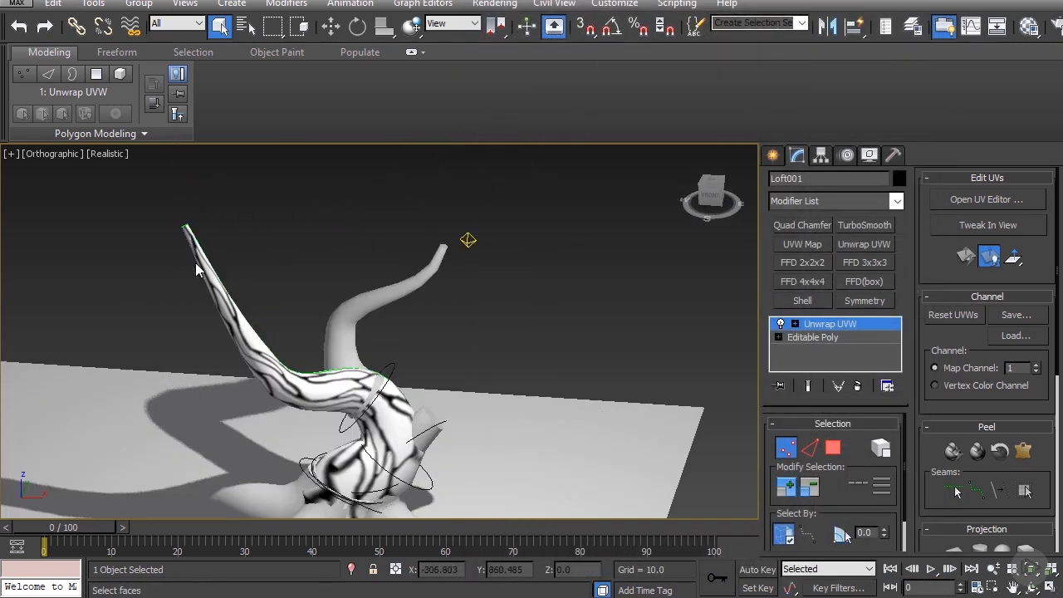
pyautogui.rightClick(200, 267)
pyautogui.click(404, 443)
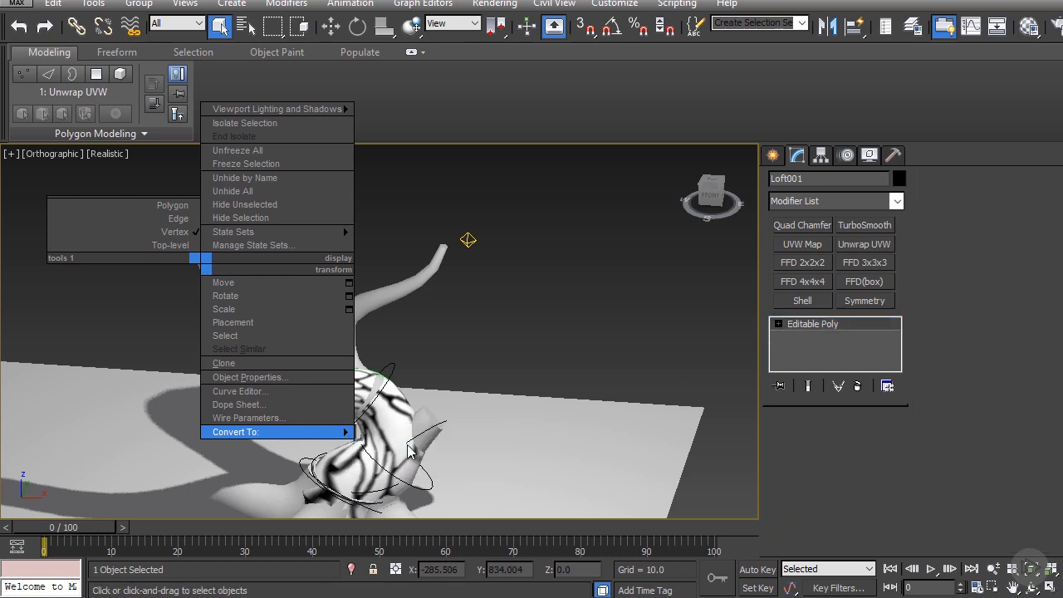
pyautogui.scroll(-3, 529, 300)
pyautogui.keyDown('alt'); pyautogui.moveTo(529, 301); pyautogui.dragTo(505, 228, button='middle'); pyautogui.keyUp('alt')
pyautogui.scroll(3, 505, 233)
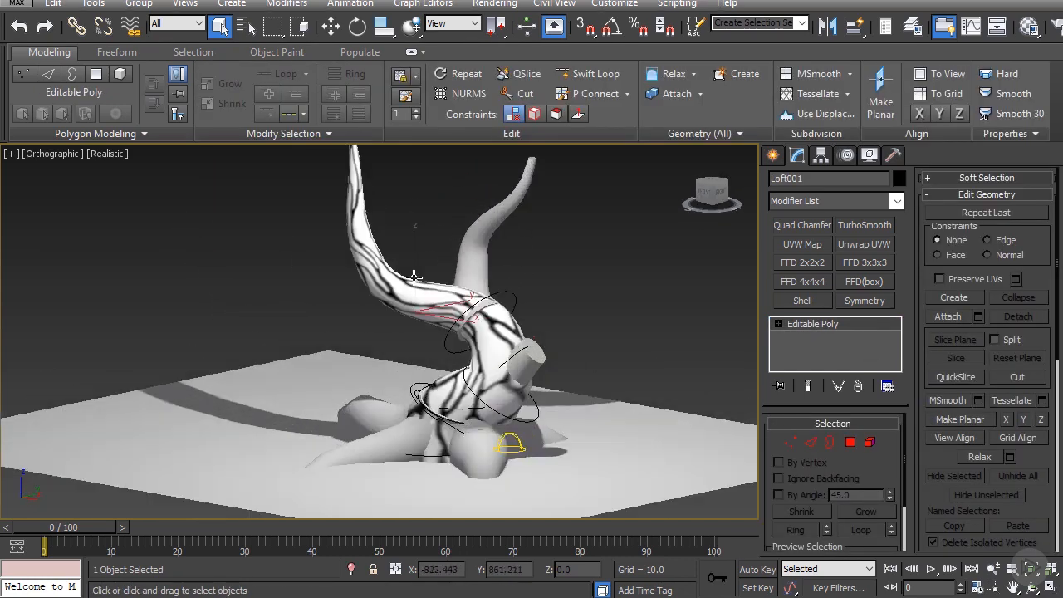
pyautogui.keyDown('alt'); pyautogui.moveTo(552, 295); pyautogui.dragTo(599, 300, button='middle'); pyautogui.keyUp('alt')
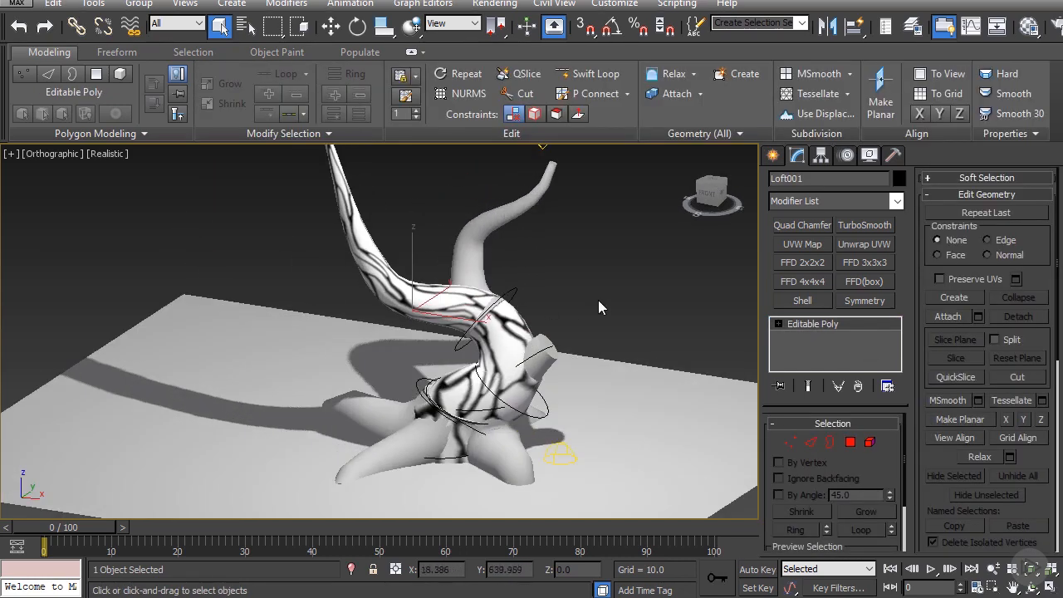
# Add a TurboSmooth modifier to the textured branch and deselect it.
pyautogui.click(864, 226)
pyautogui.scroll(-3, 863, 465)
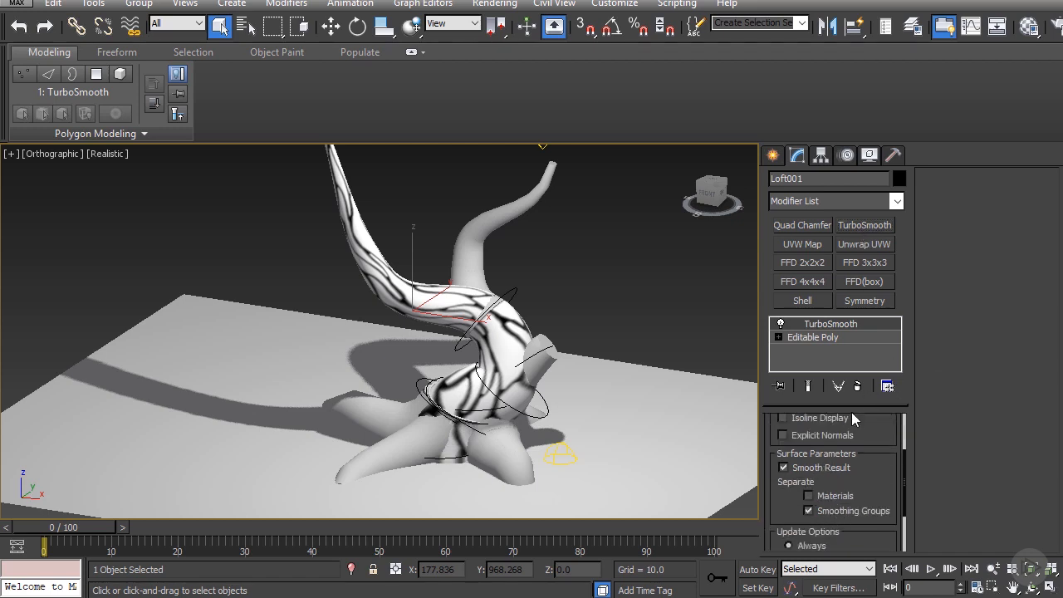
pyautogui.scroll(2, 853, 449)
pyautogui.click(690, 341)
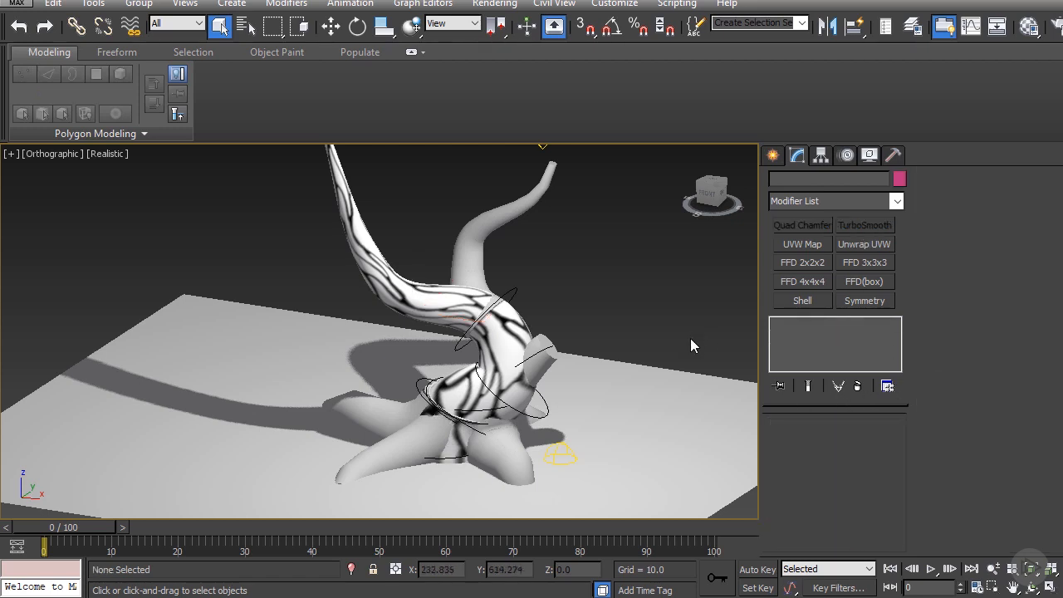
# Select the second lofted branch, delete its TurboSmooth modifier, and convert it to an Editable Poly.
pyautogui.keyDown('alt'); pyautogui.moveTo(690, 341); pyautogui.dragTo(465, 280, button='middle'); pyautogui.keyUp('alt')
pyautogui.scroll(-3, 391, 366)
pyautogui.scroll(6, 380, 280)
pyautogui.click(306, 299)
pyautogui.scroll(-4, 485, 250)
pyautogui.press('w')
pyautogui.scroll(3, 465, 280)
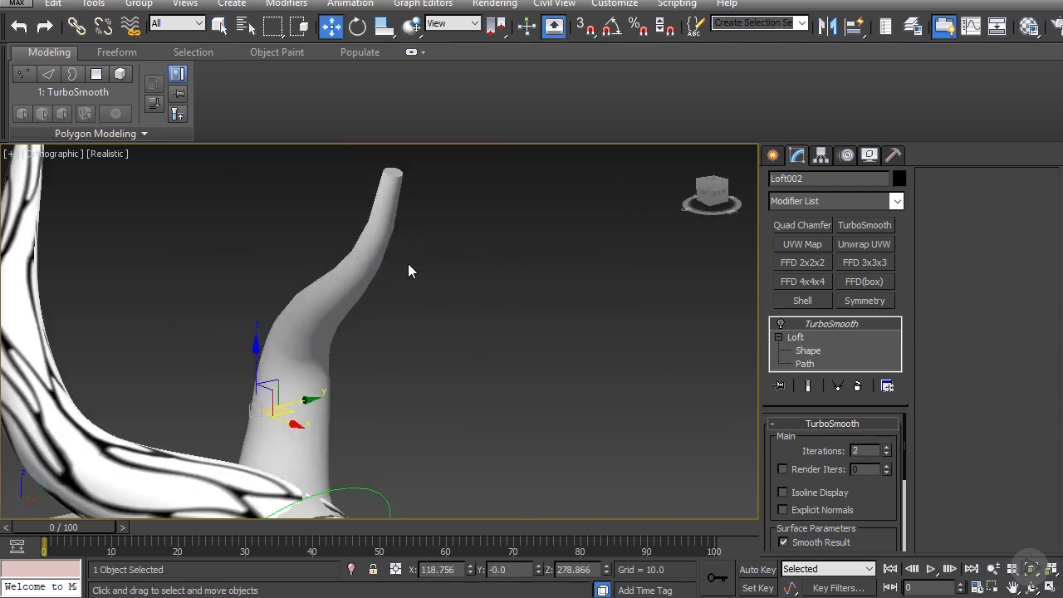
pyautogui.scroll(-1, 437, 255)
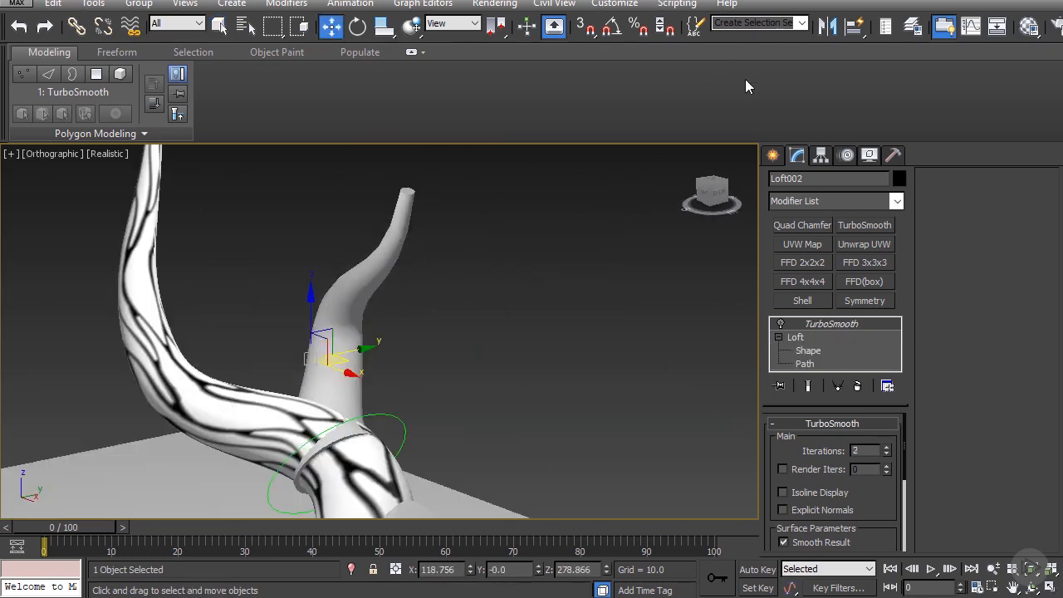
pyautogui.click(858, 385)
pyautogui.rightClick(407, 234)
pyautogui.click(581, 429)
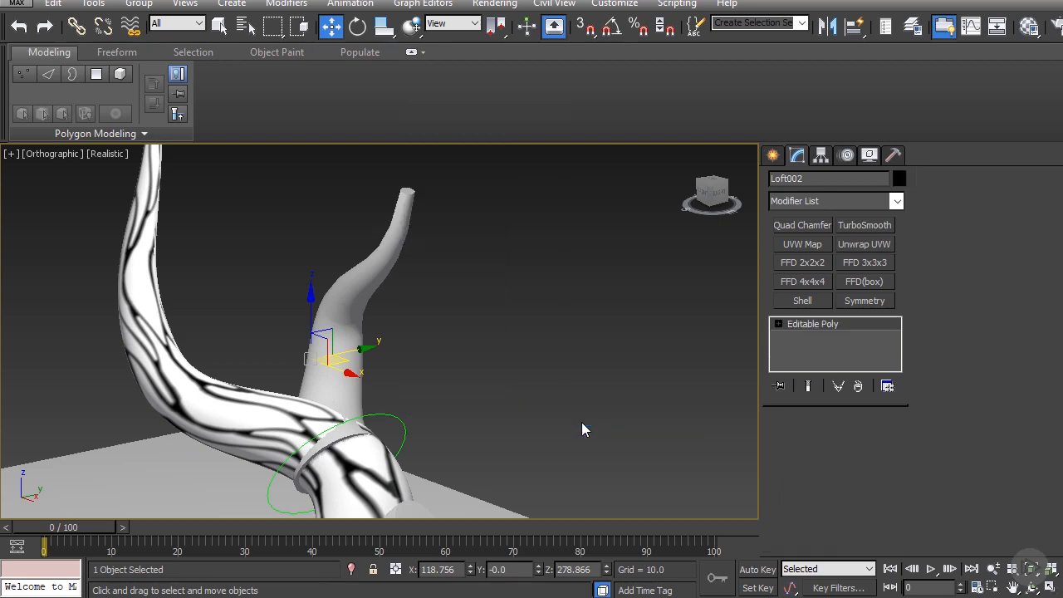
# Assign the striped bark material, 02 - Default, to the second branch and add an Unwrap UVW modifier.
pyautogui.press('m')
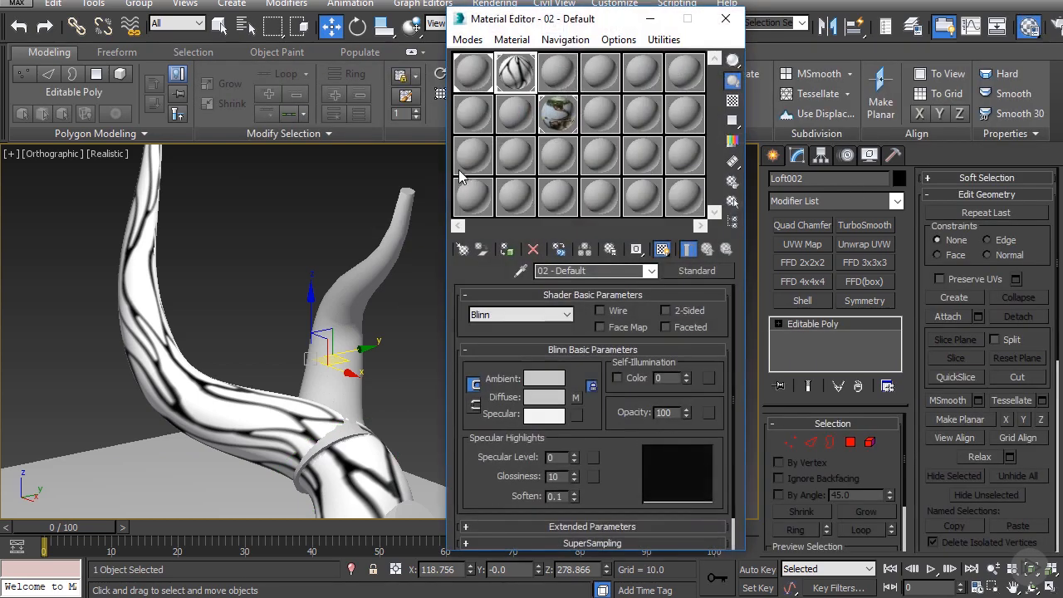
pyautogui.click(507, 249)
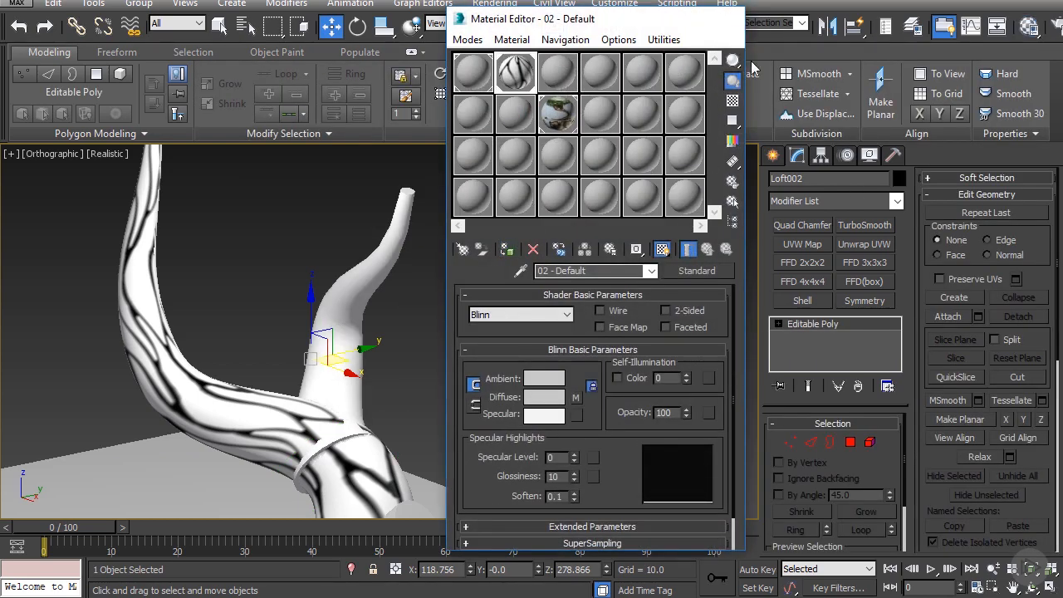
pyautogui.click(867, 246)
pyautogui.scroll(-3, 821, 442)
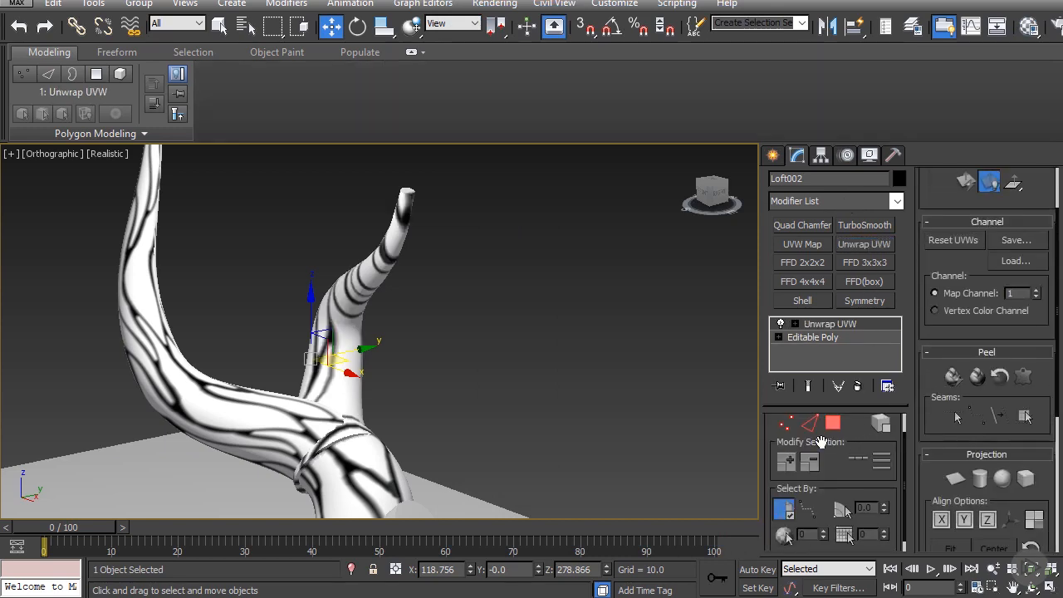
# Select a lengthwise edge loop on the back of the second branch and unfold its UVs as a strip from that loop.
pyautogui.click(810, 424)
pyautogui.keyDown('alt'); pyautogui.moveTo(629, 379); pyautogui.dragTo(537, 379, button='middle'); pyautogui.keyUp('alt')
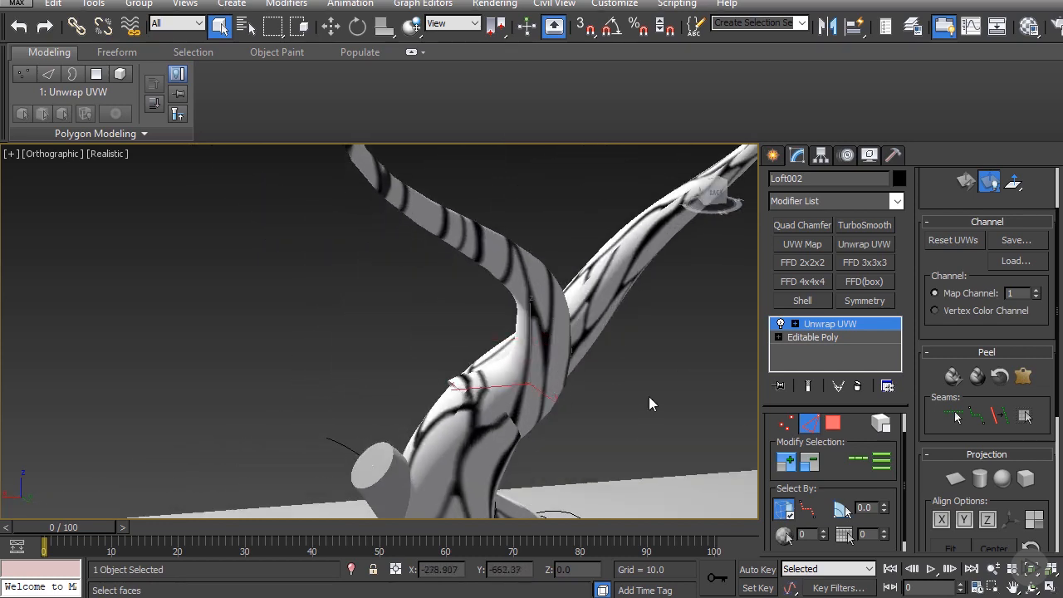
pyautogui.keyDown('alt'); pyautogui.moveTo(648, 403); pyautogui.dragTo(523, 379, button='middle'); pyautogui.keyUp('alt')
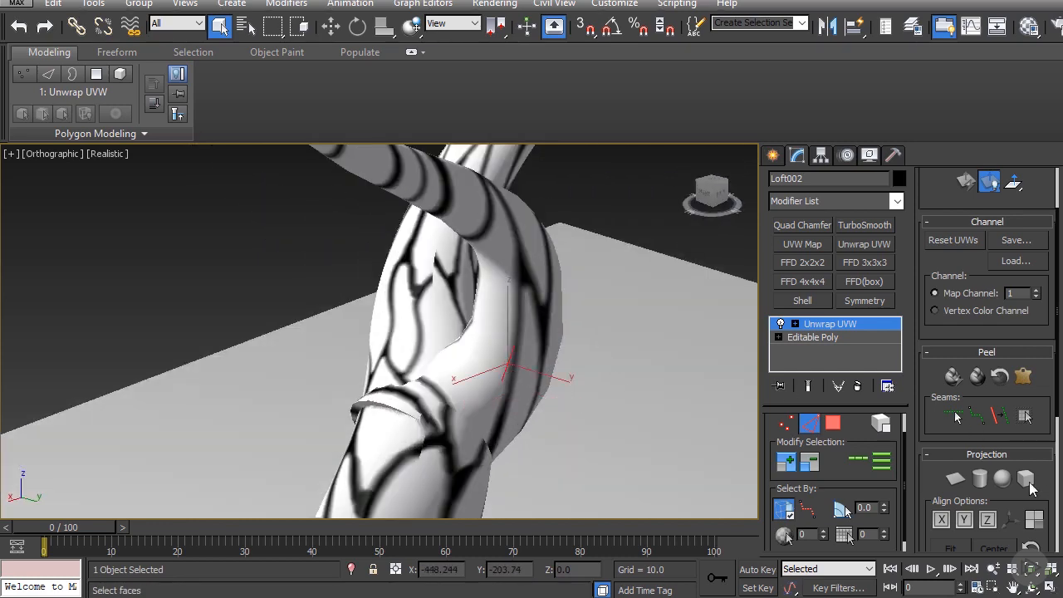
pyautogui.scroll(-5, 1027, 480)
pyautogui.click(1018, 391)
pyautogui.scroll(-5, 554, 355)
pyautogui.keyDown('alt'); pyautogui.moveTo(546, 355); pyautogui.dragTo(616, 357, button='middle'); pyautogui.keyUp('alt')
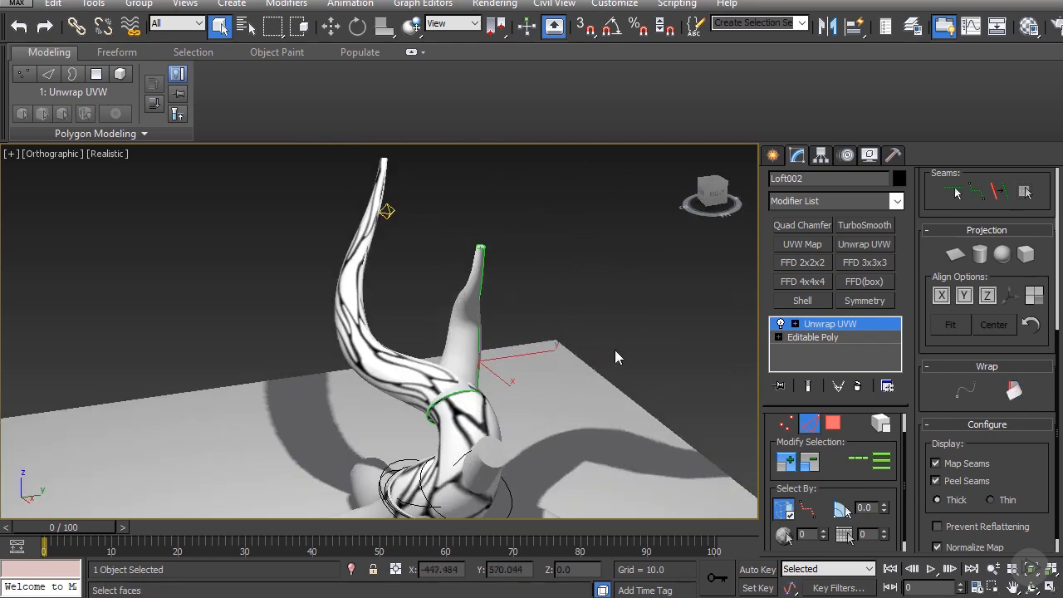
pyautogui.scroll(-1, 831, 474)
pyautogui.scroll(8, 988, 373)
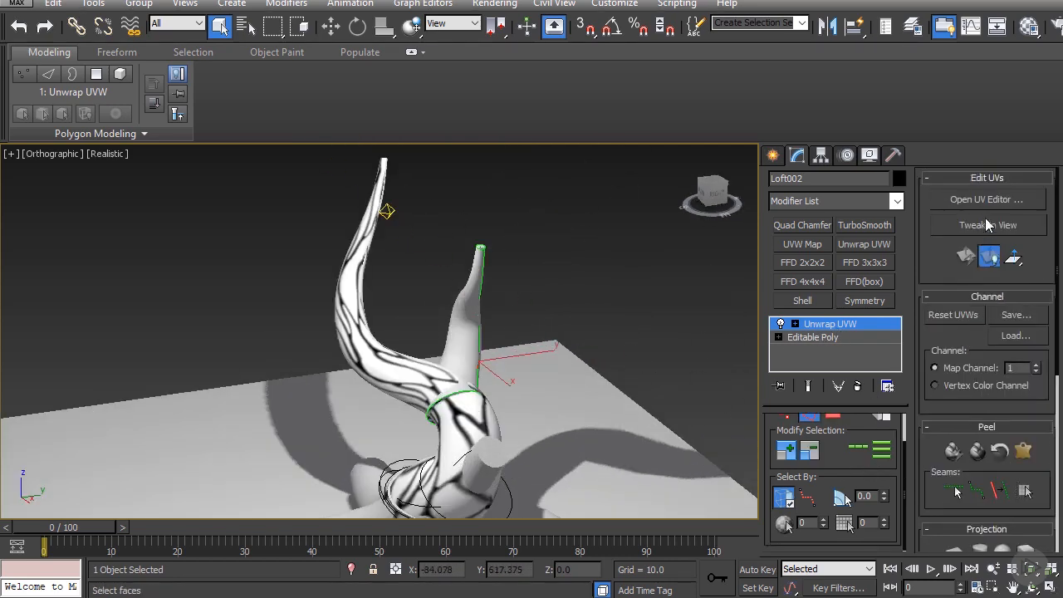
# Open the UV editor, select all of the second branch's UVs, and pack them into the texture square.
pyautogui.click(987, 200)
pyautogui.scroll(3, 333, 325)
pyautogui.moveTo(456, 297); pyautogui.dragTo(363, 320, button='middle')
pyautogui.scroll(-1, 363, 321)
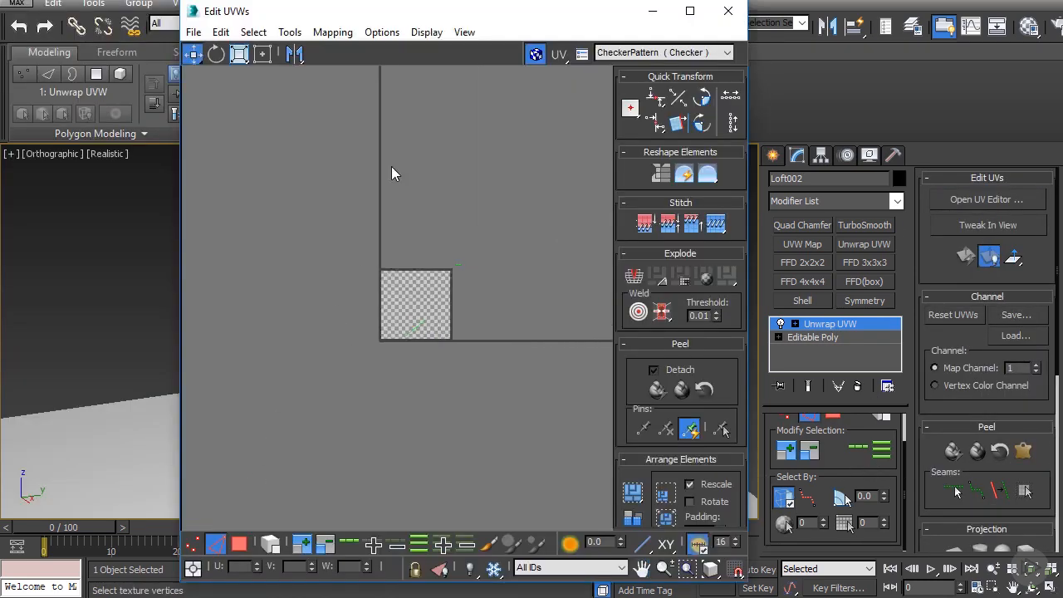
pyautogui.scroll(-6, 427, 297)
pyautogui.scroll(6, 436, 262)
pyautogui.moveTo(436, 262); pyautogui.dragTo(434, 240, button='middle')
pyautogui.scroll(2, 444, 206)
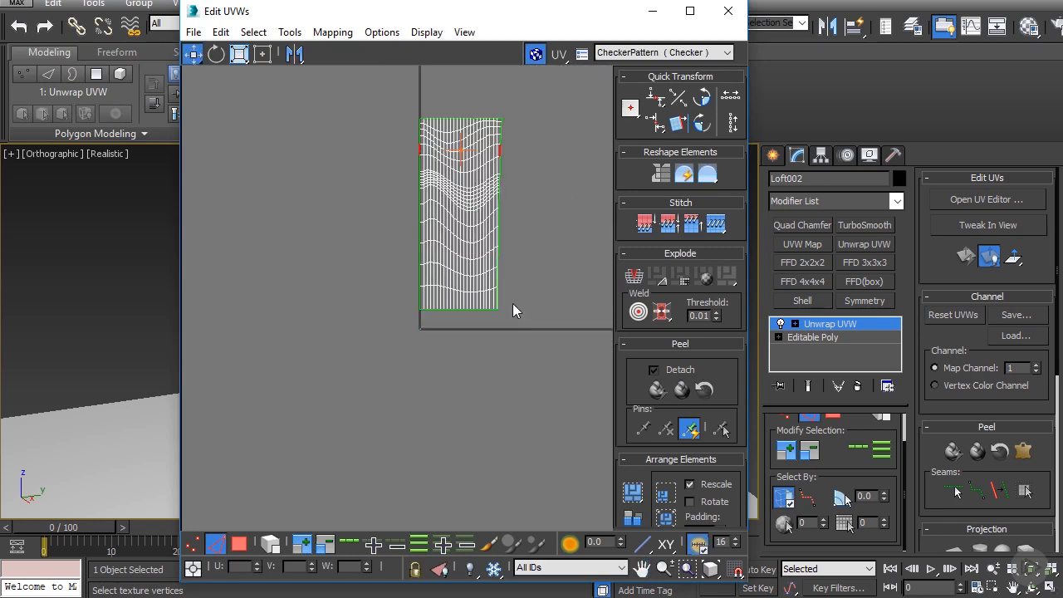
pyautogui.hotkey('ctrl', 'a')
pyautogui.click(667, 513)
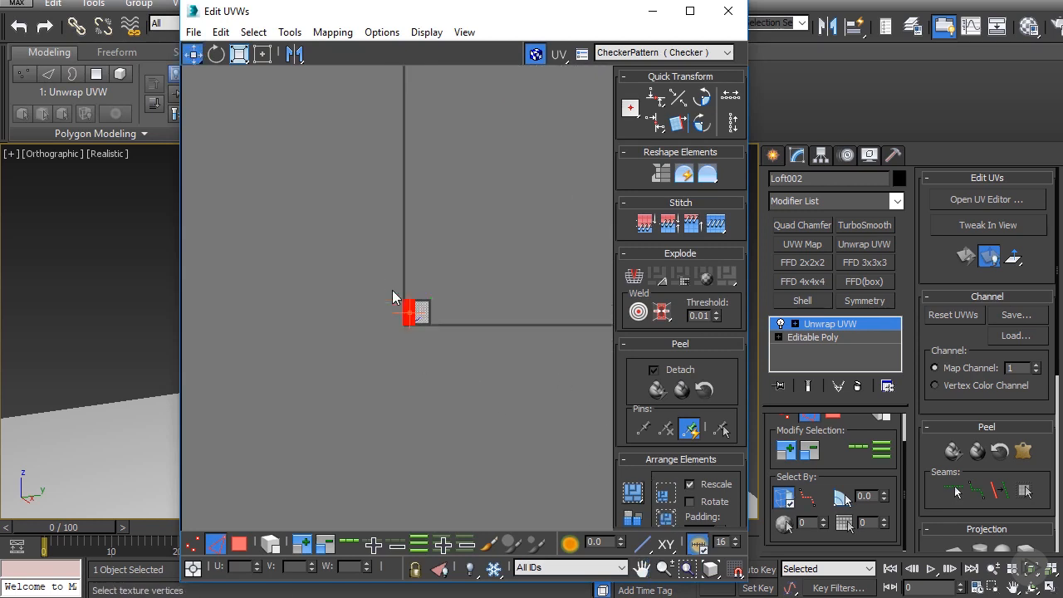
# Move the UV editor aside and examine how the packed strip maps onto the second branch.
pyautogui.scroll(5, 393, 293)
pyautogui.moveTo(386, 17); pyautogui.dragTo(627, 10)
pyautogui.moveTo(286, 204); pyautogui.dragTo(173, 189, button='middle')
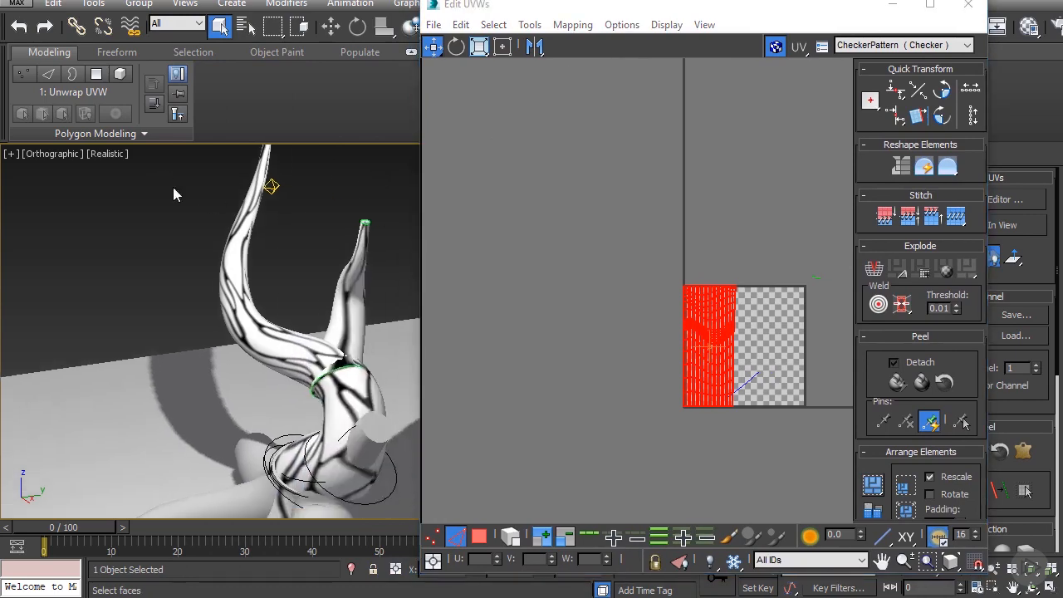
pyautogui.scroll(2, 322, 260)
pyautogui.keyDown('alt'); pyautogui.moveTo(322, 259); pyautogui.dragTo(250, 281, button='middle'); pyautogui.keyUp('alt')
pyautogui.scroll(2, 583, 198)
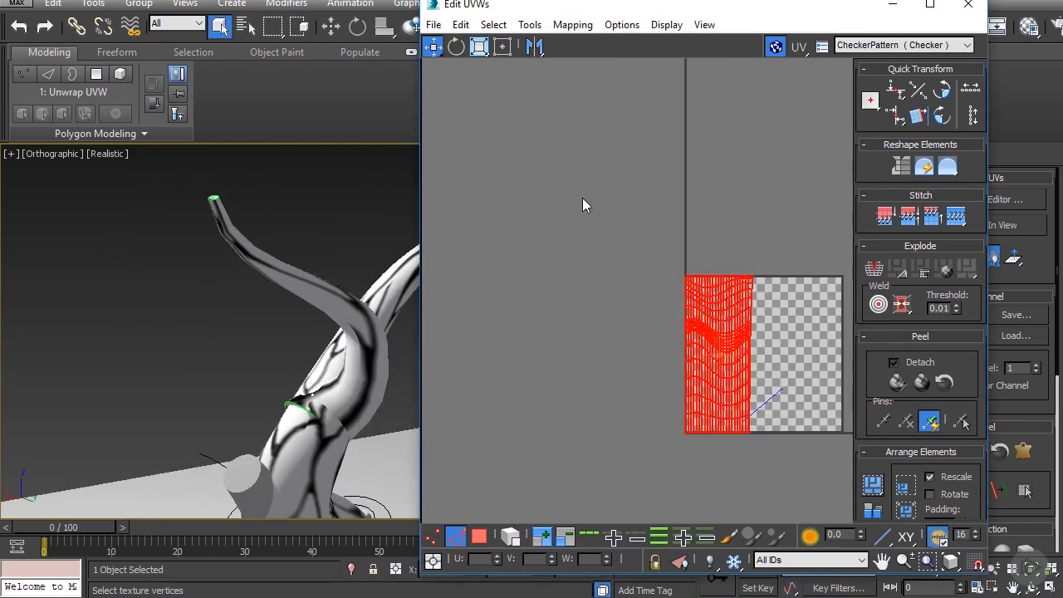
# Using freeform mode and element selection, move the stray end-cap UVs out of the texture square, then select the branch strip.
pyautogui.click(503, 52)
pyautogui.moveTo(702, 395); pyautogui.dragTo(564, 347, button='middle')
pyautogui.scroll(2, 564, 348)
pyautogui.click(529, 422)
pyautogui.scroll(2, 565, 399)
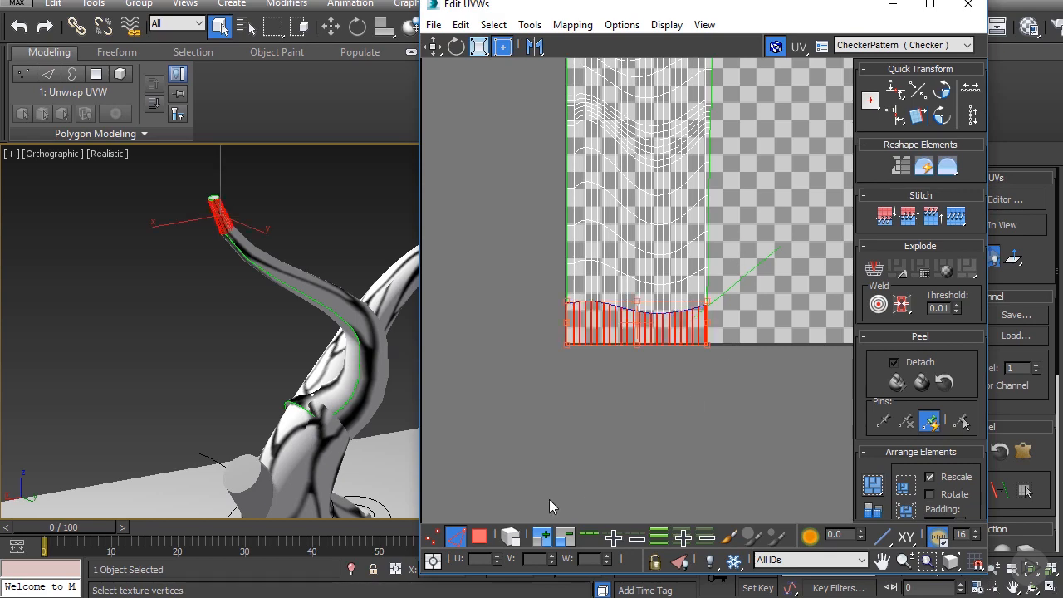
pyautogui.scroll(-4, 776, 302)
pyautogui.moveTo(776, 303); pyautogui.dragTo(716, 410, button='middle')
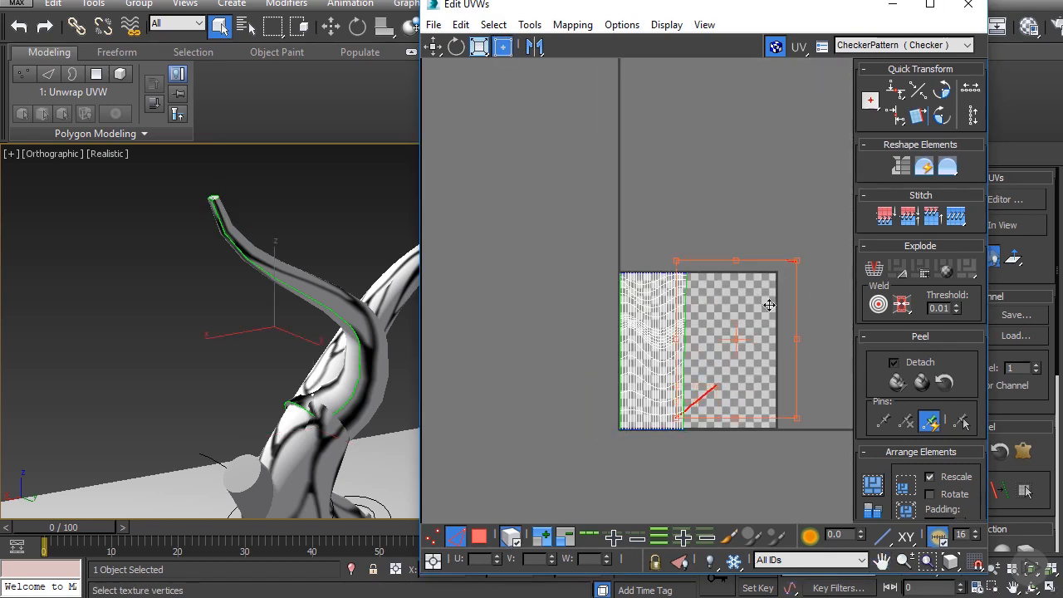
pyautogui.scroll(3, 628, 437)
pyautogui.click(747, 372)
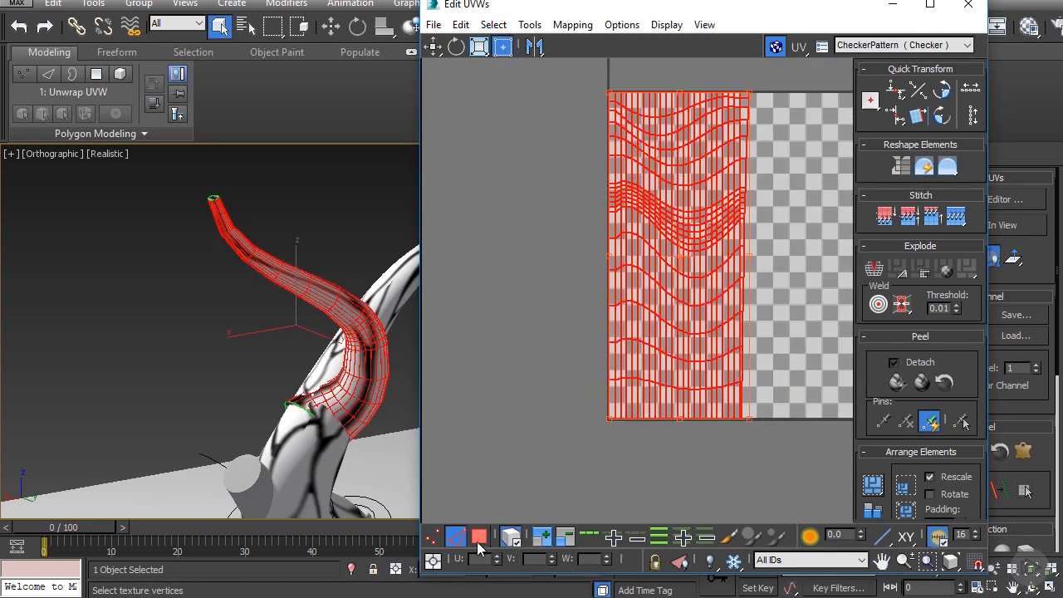
# Select all lengthwise edge loops of the strip, starting from its bottom row of edges, and straighten them vertically.
pyautogui.click(586, 441)
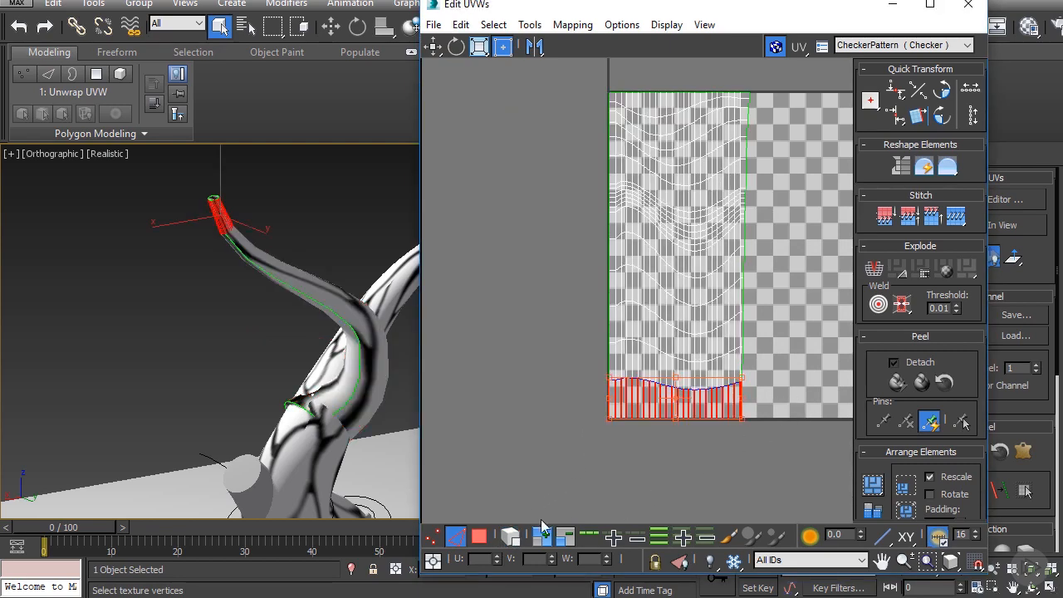
pyautogui.click(615, 537)
pyautogui.click(597, 535)
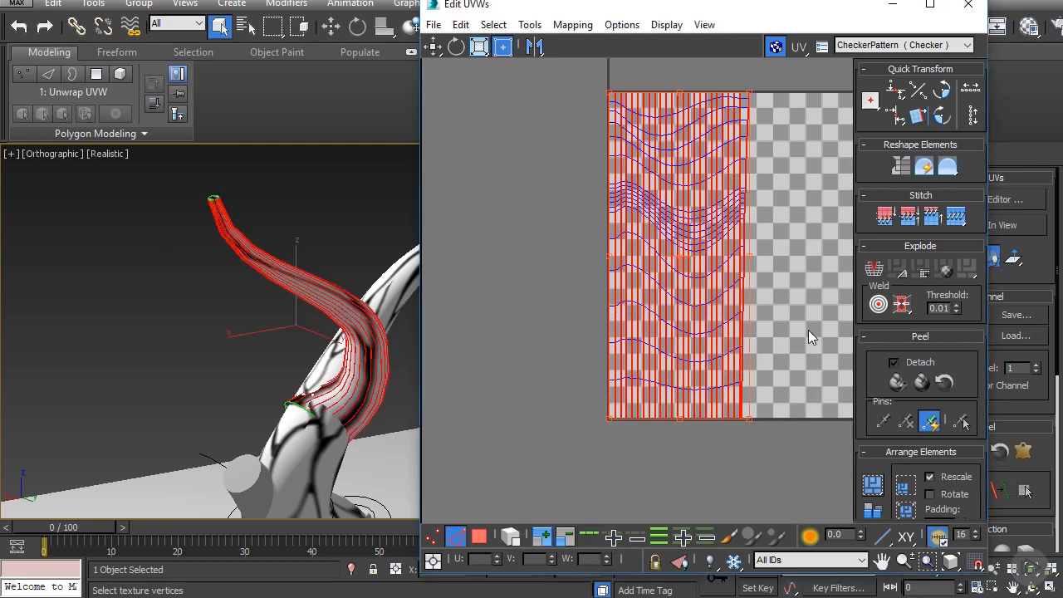
pyautogui.hotkey('ctrl', 'z')
pyautogui.click(600, 538)
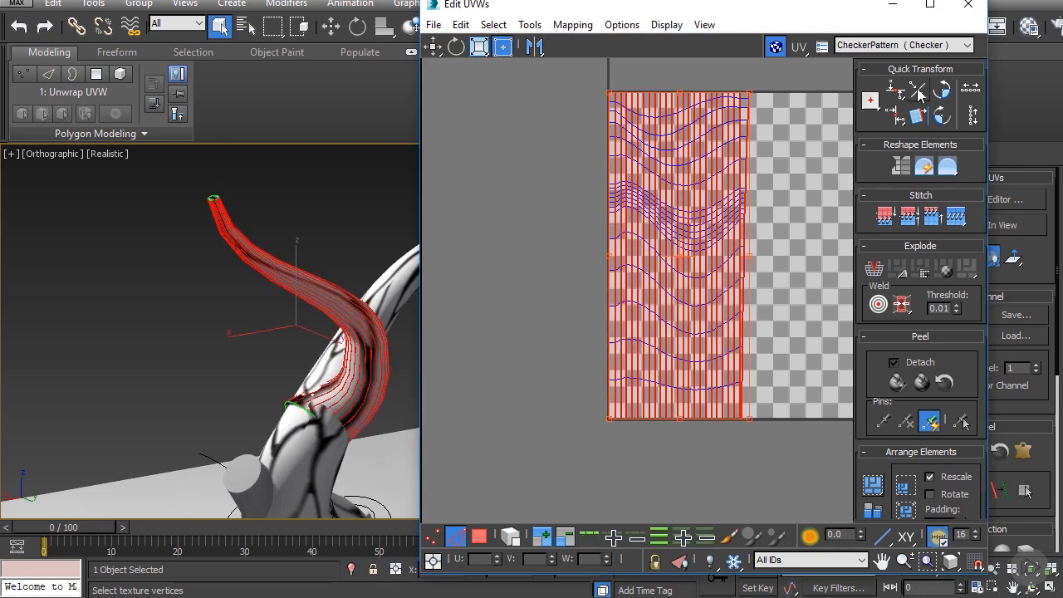
# Widen the UV strip to fill the full width of the texture square and stretch it down past the square's lower edge.
pyautogui.moveTo(710, 133); pyautogui.dragTo(618, 147, button='middle')
pyautogui.moveTo(617, 147); pyautogui.dragTo(764, 147)
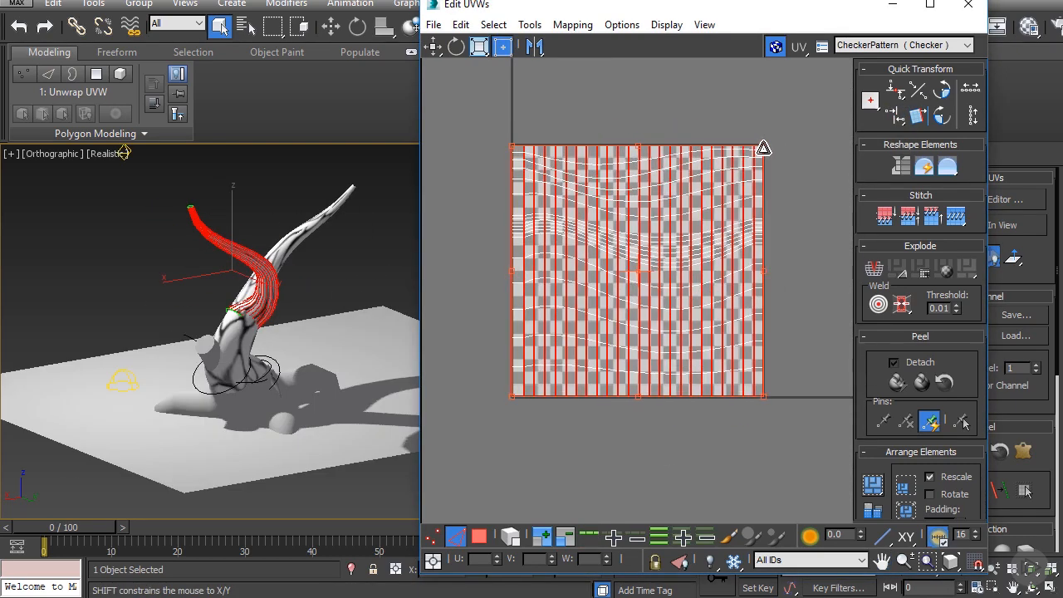
pyautogui.scroll(2, 223, 248)
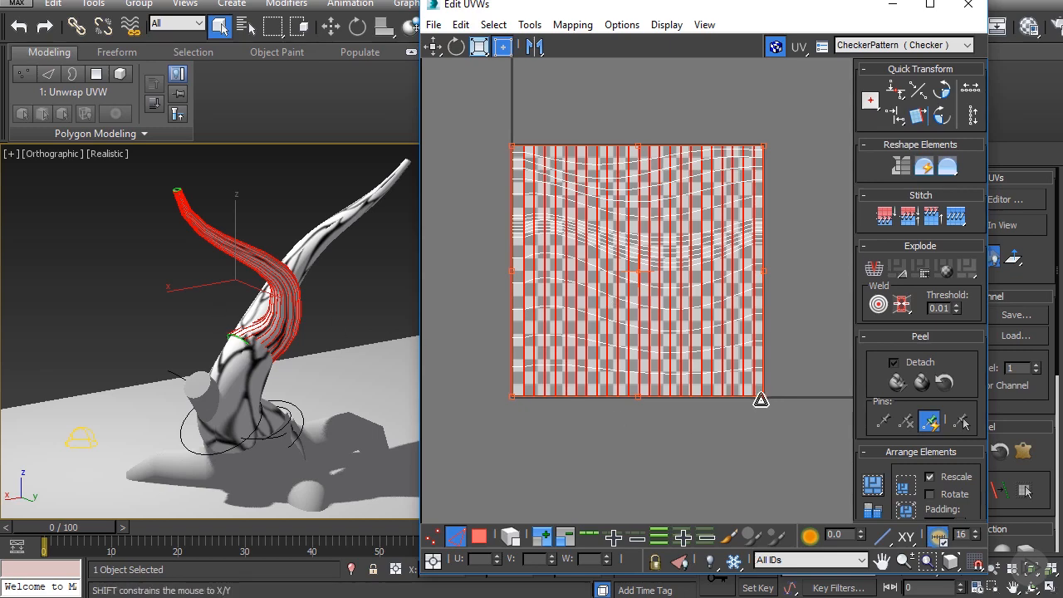
pyautogui.moveTo(761, 400); pyautogui.dragTo(757, 564)
# Select the strip's vertices and stretch it vertically further, extending well below and above the texture square.
pyautogui.click(433, 537)
pyautogui.scroll(-4, 634, 320)
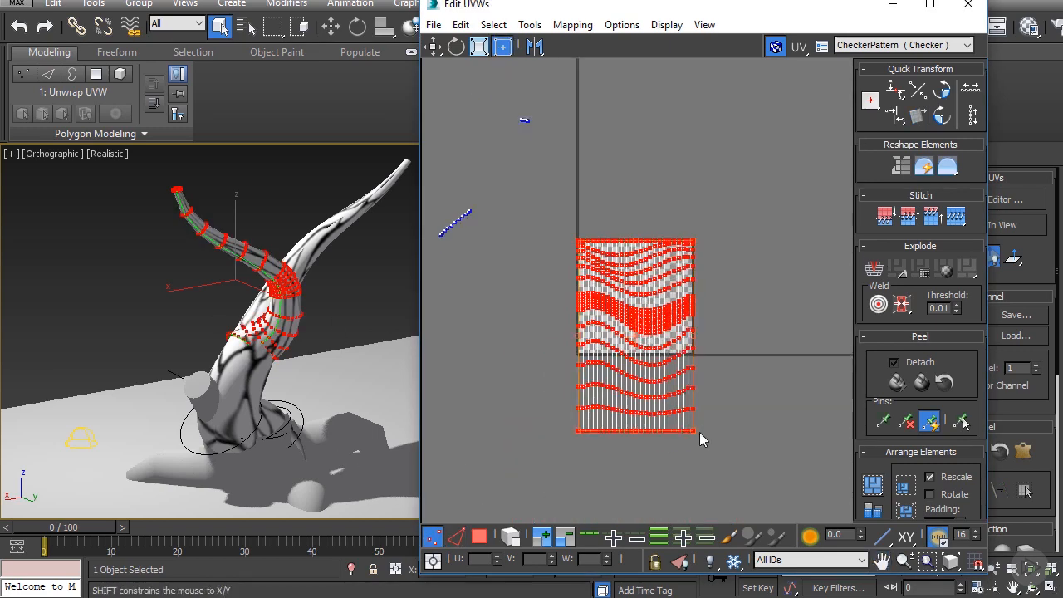
pyautogui.keyDown('shift'); pyautogui.moveTo(693, 432); pyautogui.dragTo(694, 565); pyautogui.keyUp('shift')
pyautogui.scroll(-4, 653, 380)
pyautogui.keyDown('shift'); pyautogui.moveTo(671, 312); pyautogui.dragTo(655, 221); pyautogui.keyUp('shift')
# Examine the bark texture along the second branch from several angles and compare it with the stretched UV strip.
pyautogui.scroll(5, 315, 321)
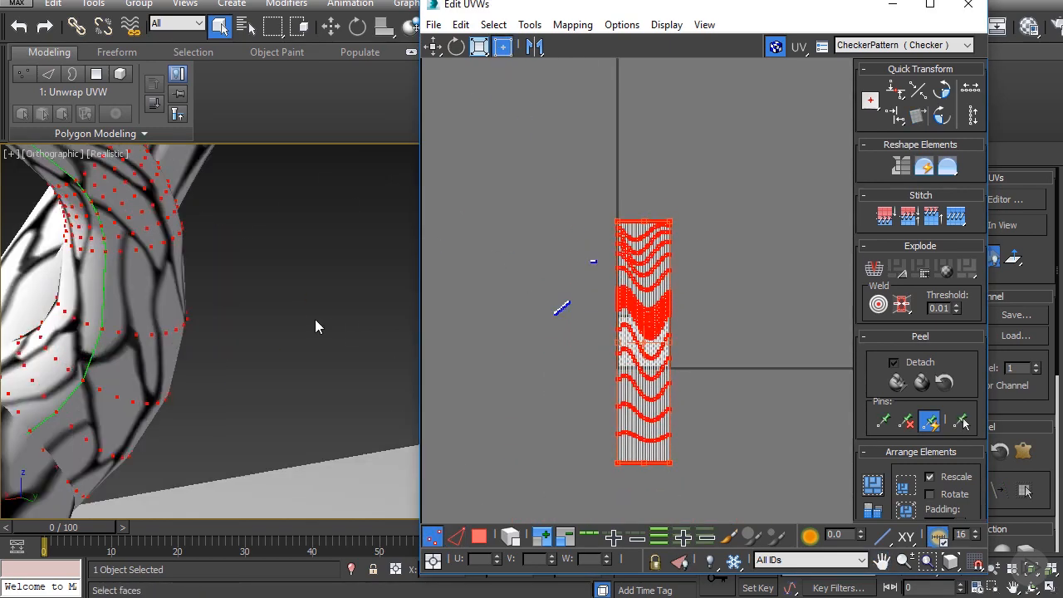
pyautogui.scroll(-3, 315, 327)
pyautogui.keyDown('alt'); pyautogui.moveTo(297, 314); pyautogui.dragTo(356, 268, button='middle'); pyautogui.keyUp('alt')
pyautogui.moveTo(356, 268); pyautogui.dragTo(161, 403, button='middle')
pyautogui.scroll(-2, 161, 404)
pyautogui.scroll(6, 633, 231)
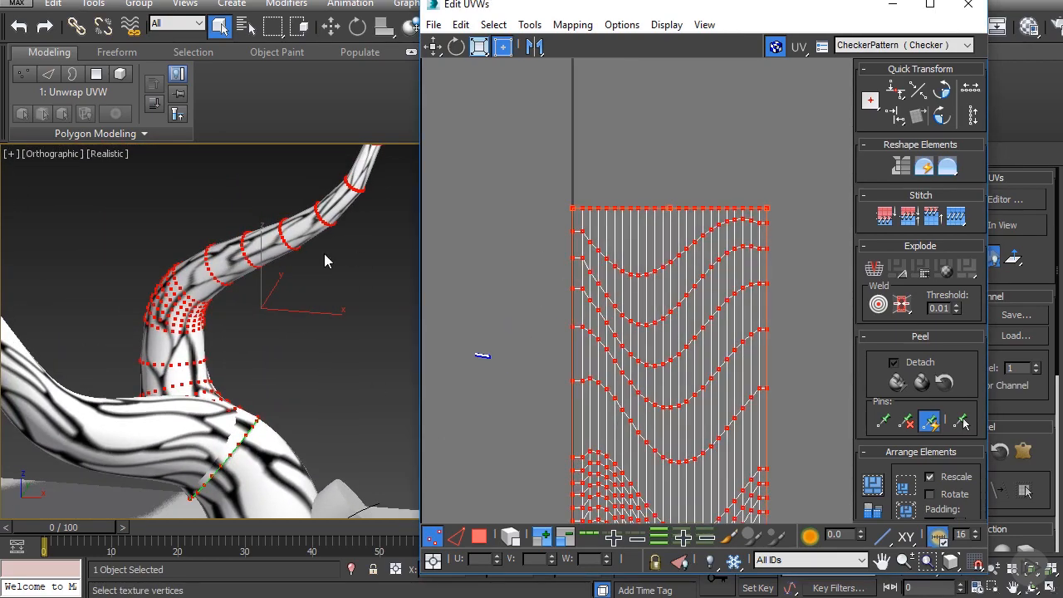
# Relax the selected UV strip by polygon angles with 100 iterations and amount 0.1, stop it once the strip has spread, and close the Relax tool.
pyautogui.scroll(-5, 277, 278)
pyautogui.keyDown('alt'); pyautogui.moveTo(277, 292); pyautogui.dragTo(223, 289, button='middle'); pyautogui.keyUp('alt')
pyautogui.scroll(5, 223, 289)
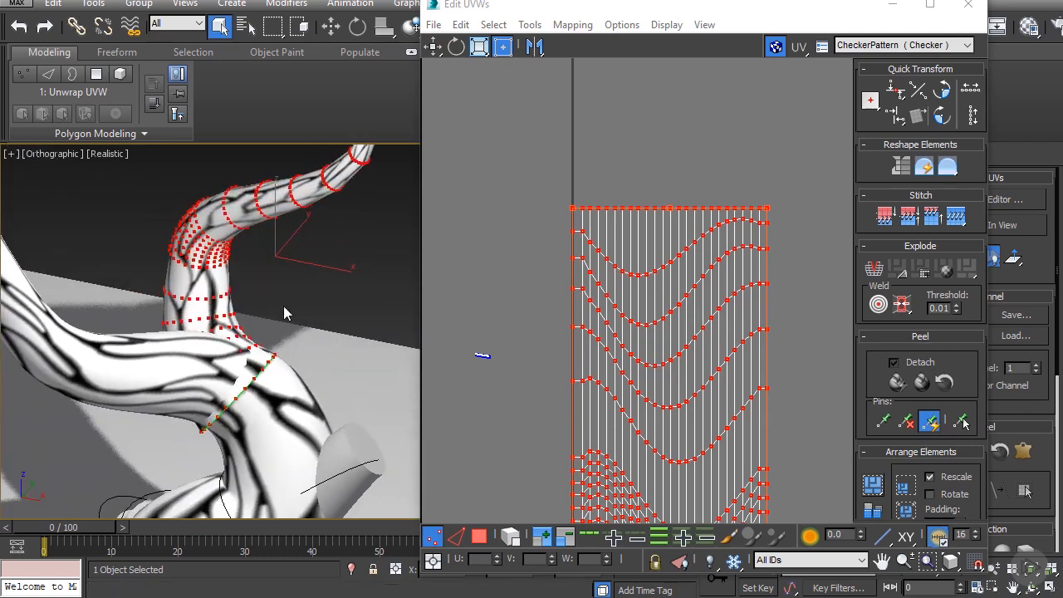
pyautogui.scroll(-2, 446, 399)
pyautogui.click(530, 24)
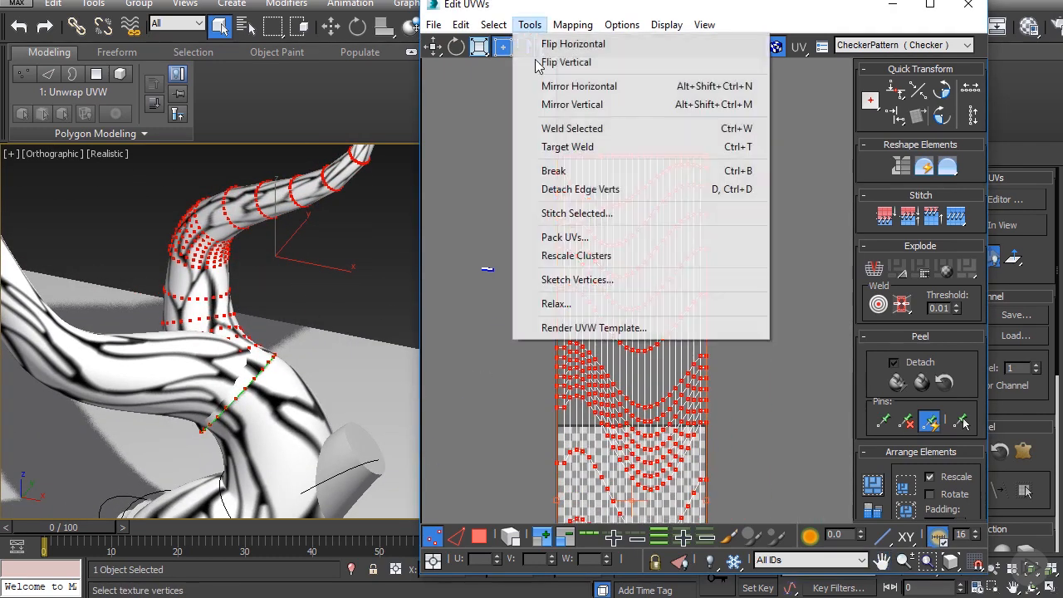
pyautogui.click(551, 301)
pyautogui.click(555, 77)
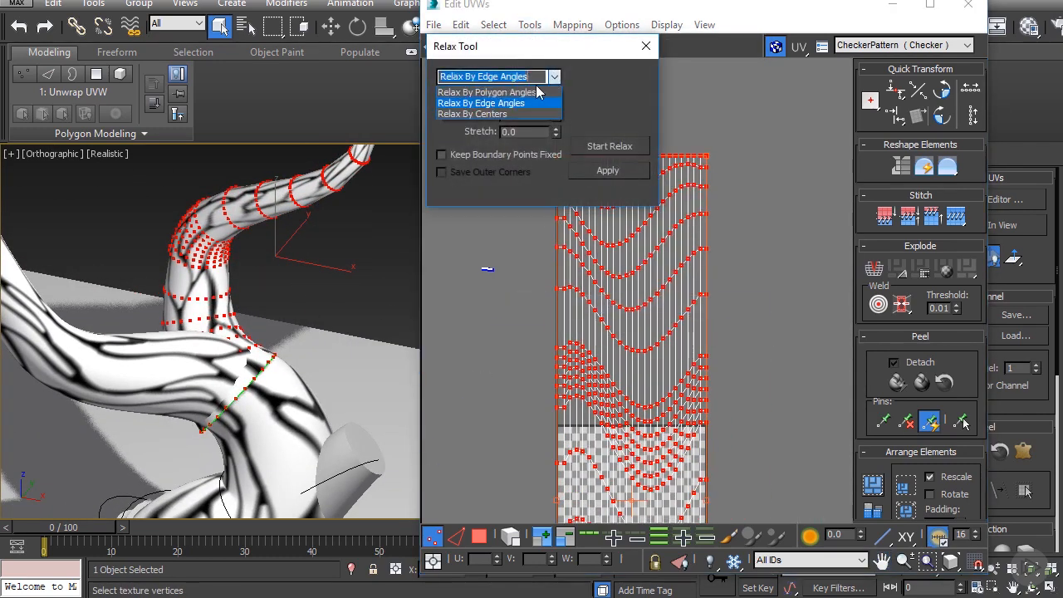
pyautogui.click(611, 147)
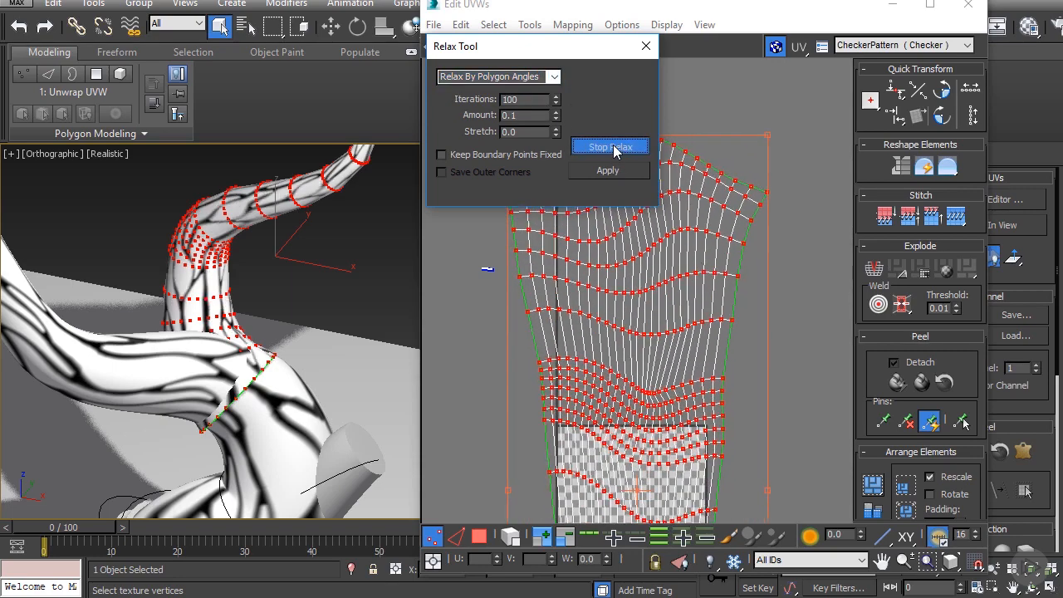
pyautogui.scroll(-5, 292, 233)
pyautogui.scroll(-1, 690, 317)
pyautogui.moveTo(690, 318); pyautogui.dragTo(708, 302, button='middle')
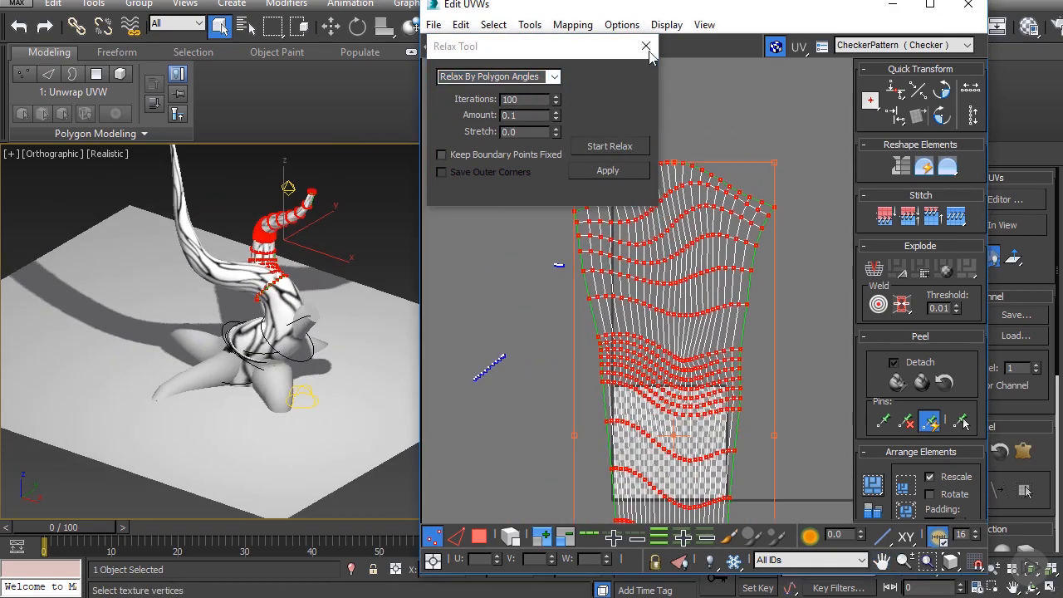
pyautogui.click(646, 47)
# Narrow the relaxed UV strip horizontally and shift it sideways over the texture square, checking the bark at the branch junction.
pyautogui.scroll(1, 573, 168)
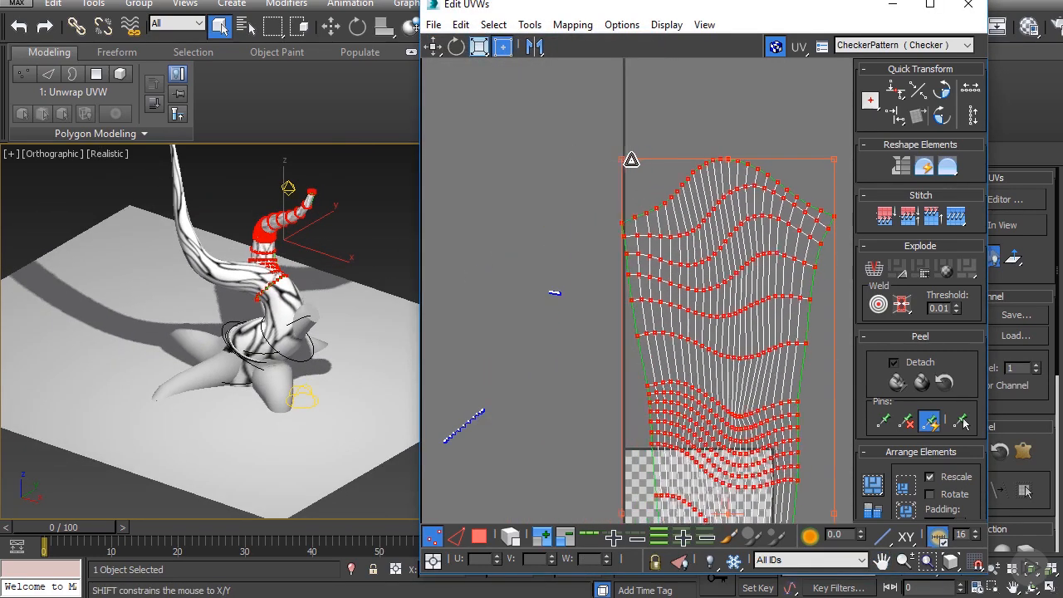
pyautogui.keyDown('alt'); pyautogui.moveTo(335, 199); pyautogui.dragTo(200, 199, button='middle'); pyautogui.keyUp('alt')
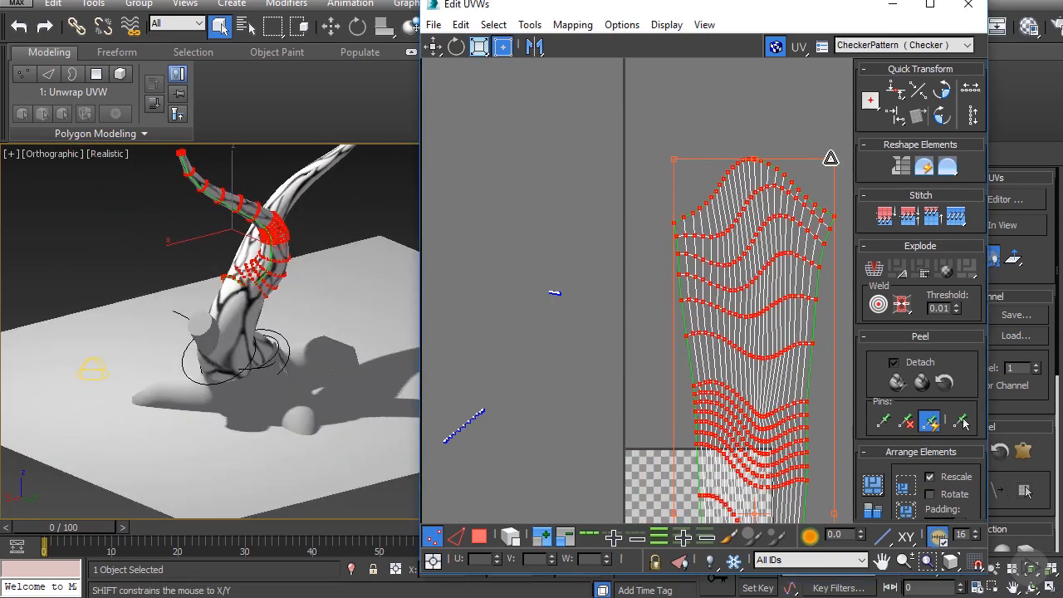
pyautogui.scroll(6, 255, 292)
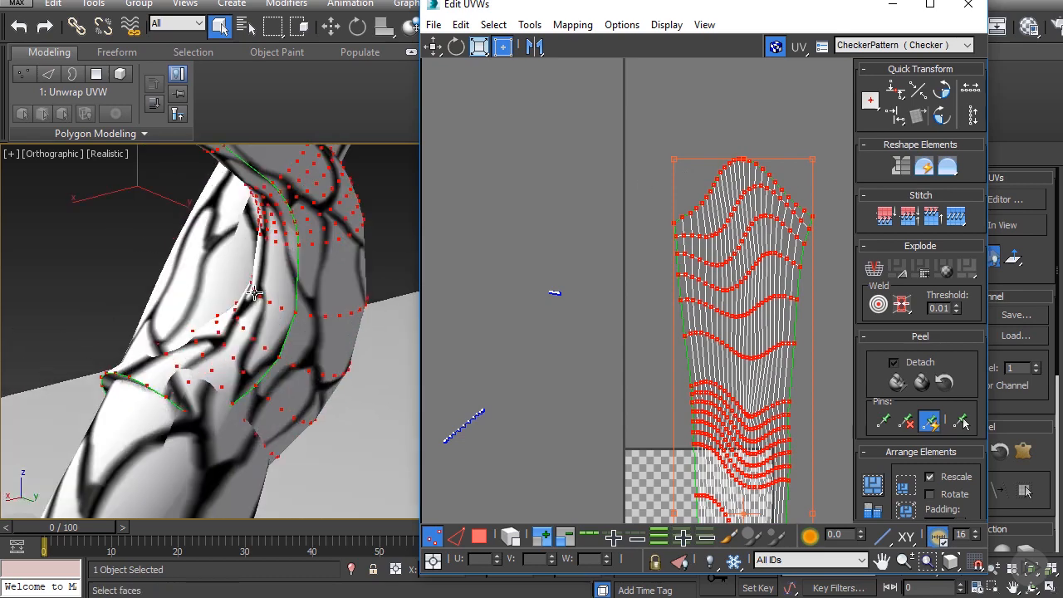
pyautogui.keyDown('alt'); pyautogui.moveTo(255, 293); pyautogui.dragTo(344, 258, button='middle'); pyautogui.keyUp('alt')
pyautogui.scroll(-3, 343, 258)
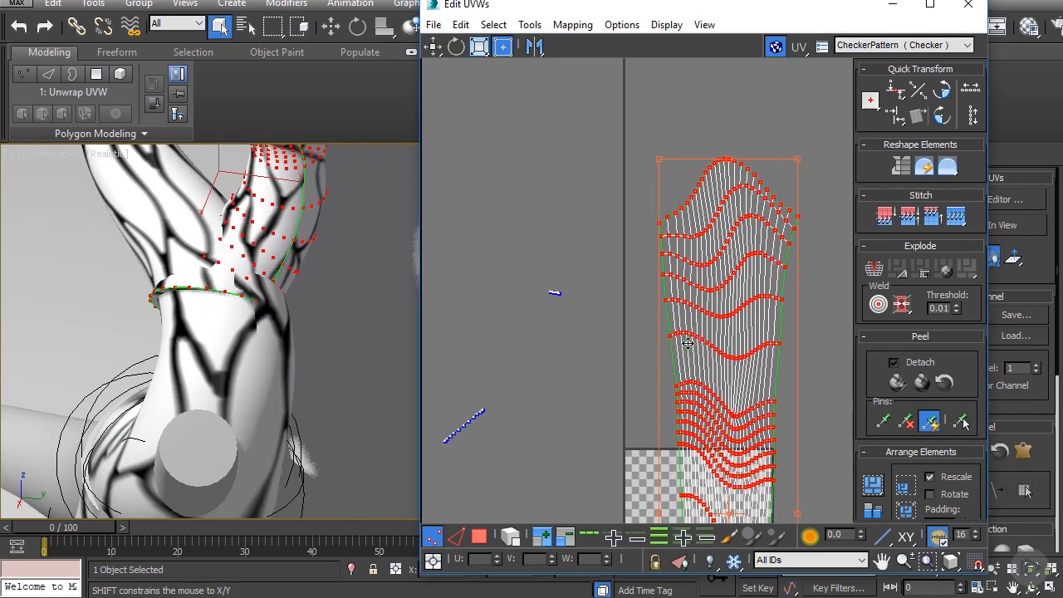
pyautogui.keyDown('alt'); pyautogui.moveTo(326, 284); pyautogui.dragTo(226, 248, button='middle'); pyautogui.keyUp('alt')
# Move the UV strip down so its upper end overlaps the texture square and the bark lines up around the branch junction.
pyautogui.moveTo(673, 200); pyautogui.dragTo(691, 426)
pyautogui.keyDown('alt'); pyautogui.moveTo(324, 301); pyautogui.dragTo(274, 319, button='middle'); pyautogui.keyUp('alt')
pyautogui.moveTo(688, 429)
pyautogui.mouseDown()
pyautogui.moveTo(705, 429)
pyautogui.moveTo(682, 427)
pyautogui.mouseUp()
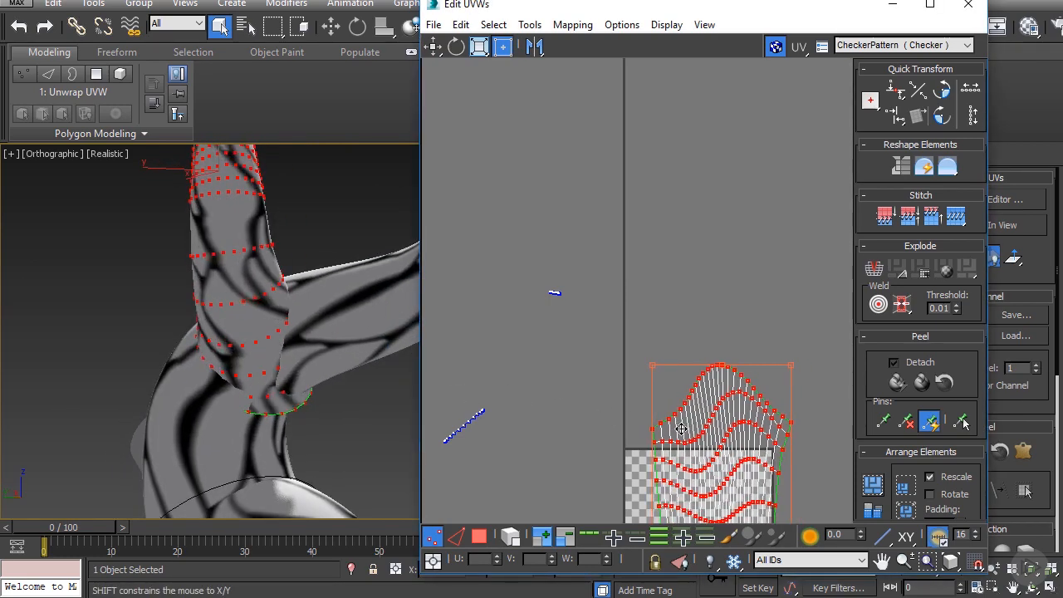
pyautogui.keyDown('alt'); pyautogui.moveTo(373, 328); pyautogui.dragTo(290, 297, button='middle'); pyautogui.keyUp('alt')
pyautogui.scroll(3, 278, 296)
pyautogui.scroll(2, 260, 283)
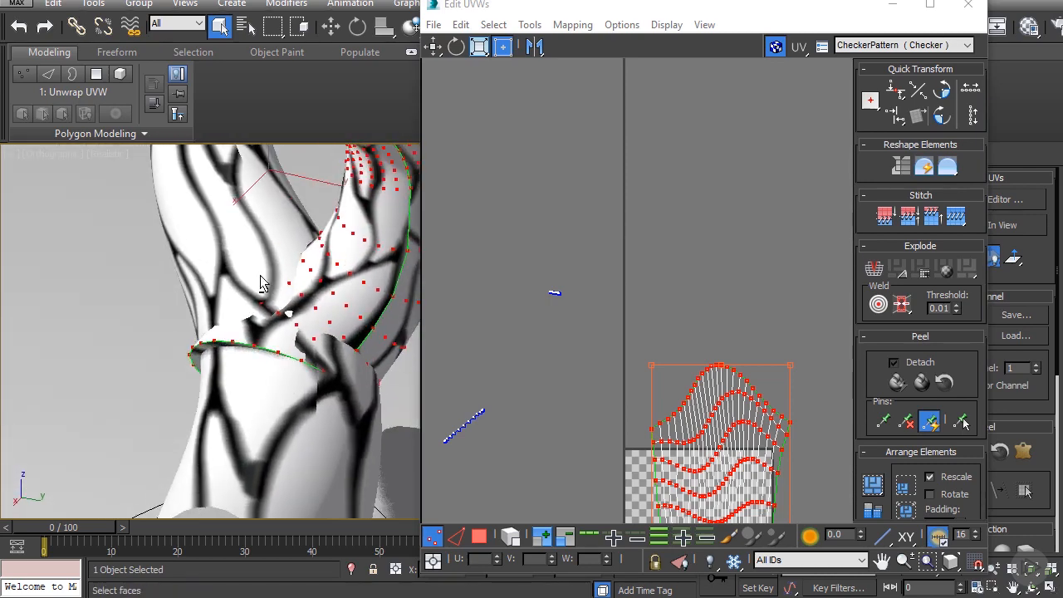
pyautogui.keyDown('alt'); pyautogui.moveTo(334, 350); pyautogui.dragTo(297, 344, button='middle'); pyautogui.keyUp('alt')
pyautogui.scroll(-4, 297, 344)
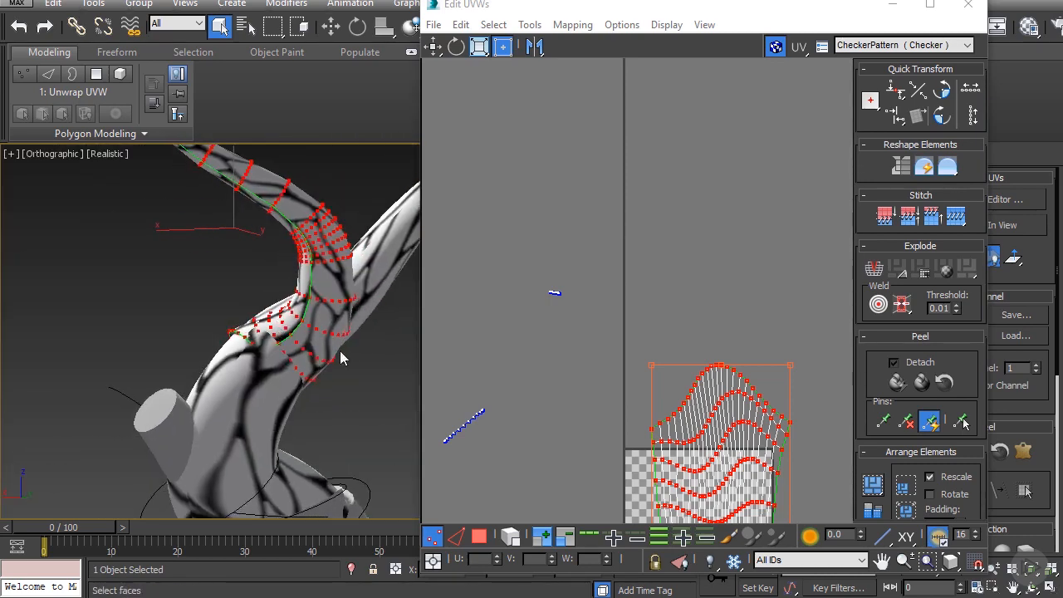
# Narrow the UV strip slightly more from its left side and clear the vertex selection.
pyautogui.moveTo(598, 372); pyautogui.dragTo(582, 285, button='middle')
pyautogui.moveTo(631, 276); pyautogui.dragTo(649, 279)
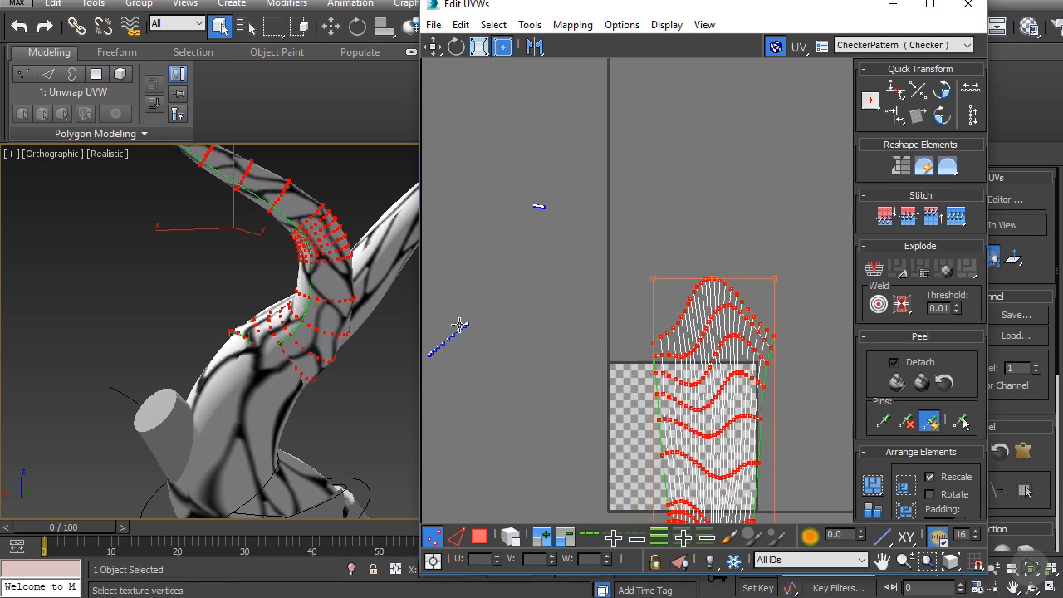
pyautogui.keyDown('alt'); pyautogui.moveTo(366, 319); pyautogui.dragTo(355, 264, button='middle'); pyautogui.keyUp('alt')
pyautogui.scroll(-2, 267, 290)
pyautogui.click(355, 264)
# Select the lower six vertex rows of the strip and narrow them horizontally using soft selection with a falloff of 100.
pyautogui.moveTo(287, 254); pyautogui.dragTo(323, 285, button='middle')
pyautogui.scroll(-3, 595, 230)
pyautogui.scroll(2, 579, 440)
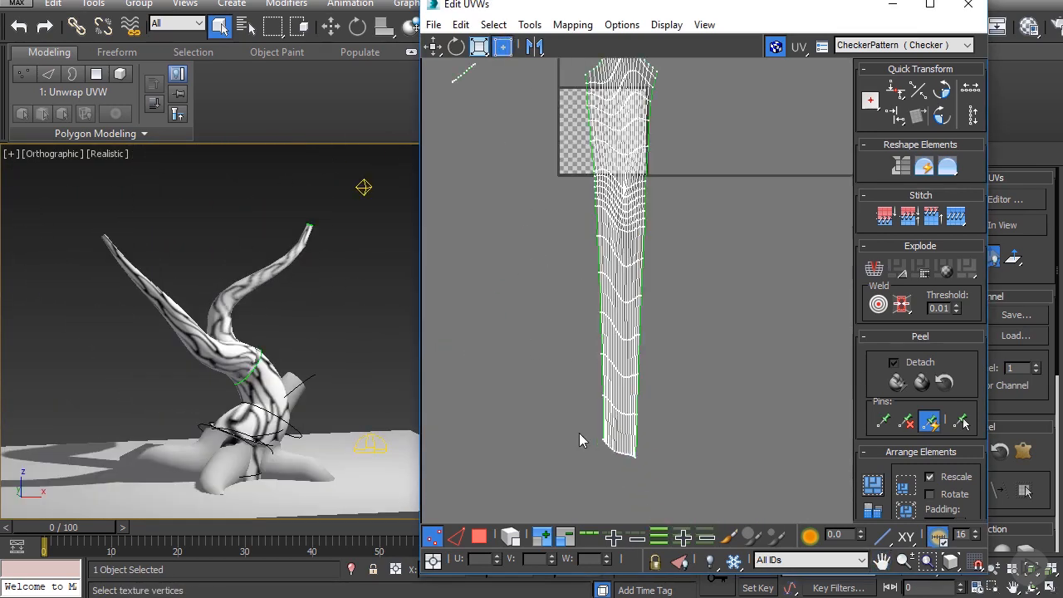
pyautogui.moveTo(573, 478); pyautogui.dragTo(712, 236)
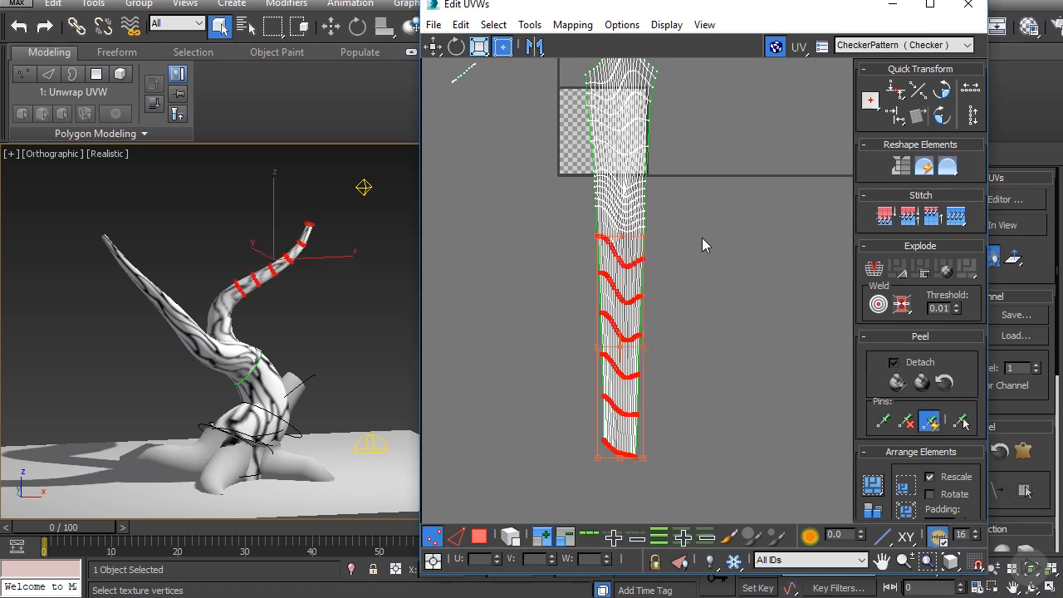
pyautogui.scroll(2, 380, 285)
pyautogui.scroll(2, 436, 331)
pyautogui.scroll(-2, 618, 361)
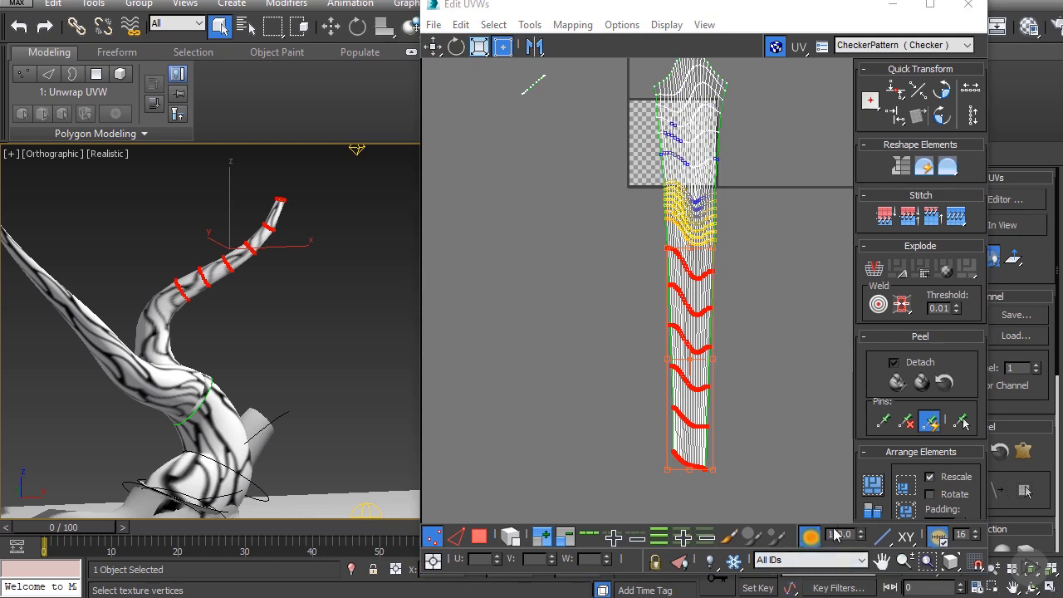
pyautogui.moveTo(668, 469); pyautogui.dragTo(695, 468)
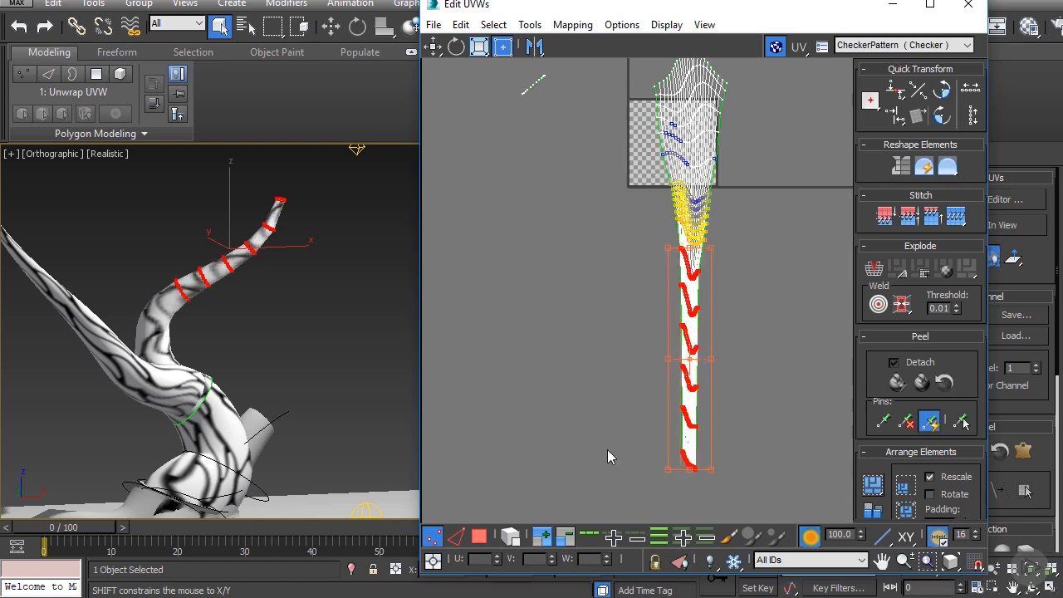
pyautogui.keyDown('alt'); pyautogui.moveTo(323, 363); pyautogui.dragTo(287, 316, button='middle'); pyautogui.keyUp('alt')
pyautogui.scroll(2, 271, 349)
pyautogui.click(287, 316)
# Convert the unwrapped second branch to an Editable Poly and deselect it.
pyautogui.rightClick(230, 300)
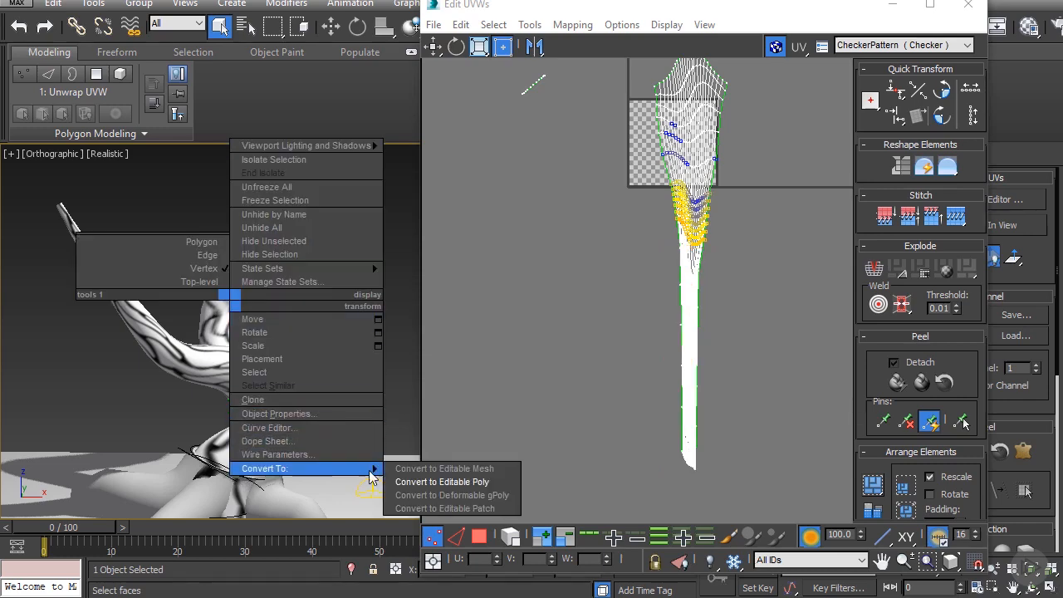
pyautogui.click(394, 482)
pyautogui.click(340, 359)
pyautogui.scroll(-4, 341, 374)
pyautogui.moveTo(341, 382); pyautogui.dragTo(394, 389, button='middle')
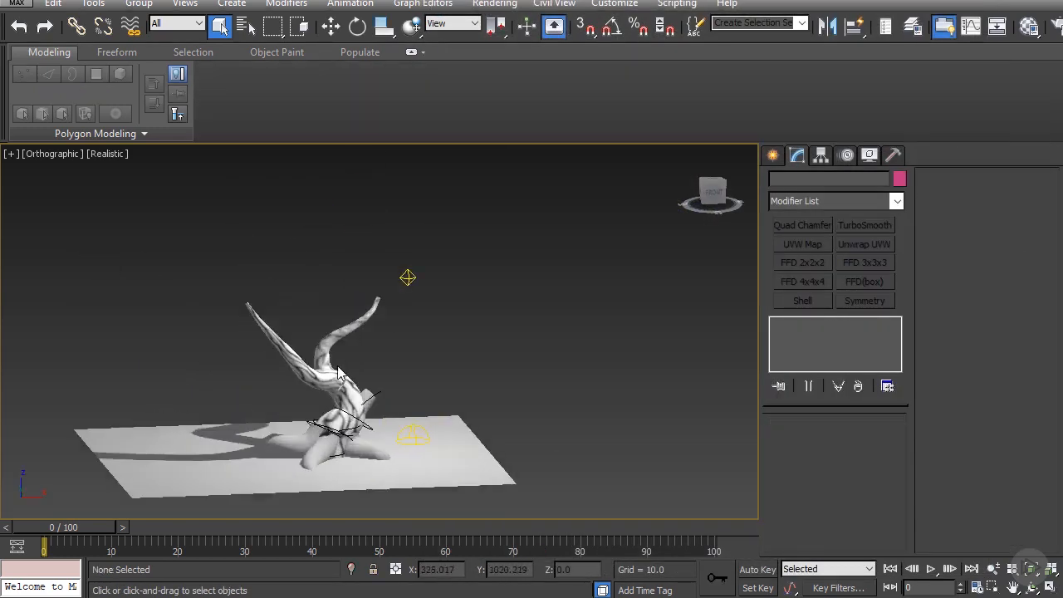
# Select the second branch and examine its bark texture and the junction with the trunk from several angles.
pyautogui.scroll(4, 351, 370)
pyautogui.click(312, 326)
pyautogui.keyDown('alt'); pyautogui.moveTo(313, 326); pyautogui.dragTo(290, 316, button='middle'); pyautogui.keyUp('alt')
pyautogui.scroll(3, 389, 358)
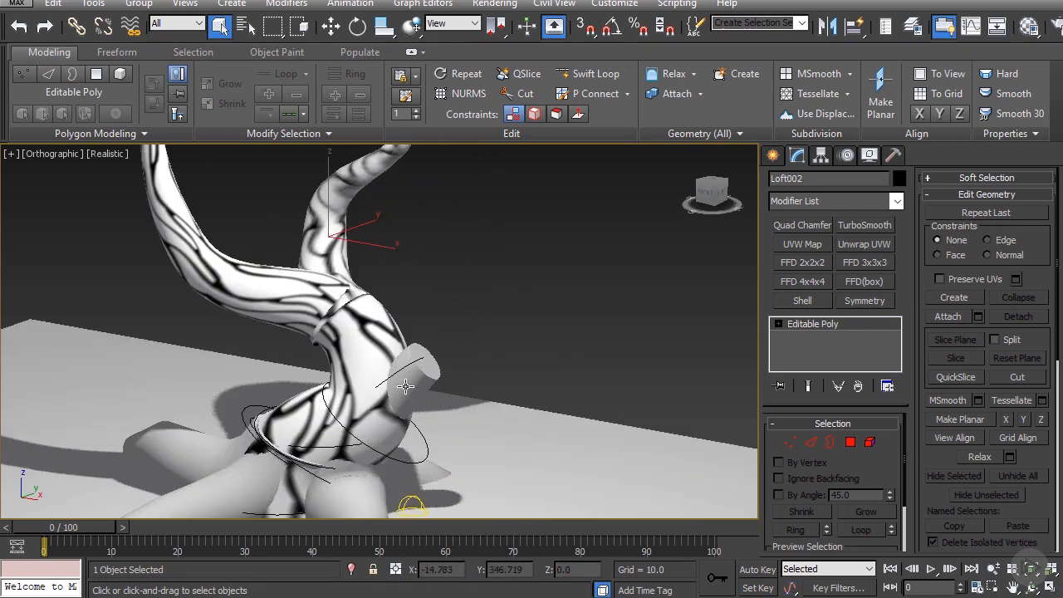
pyautogui.keyDown('alt'); pyautogui.moveTo(406, 388); pyautogui.dragTo(385, 425, button='middle'); pyautogui.keyUp('alt')
pyautogui.scroll(-6, 385, 425)
pyautogui.scroll(2, 416, 343)
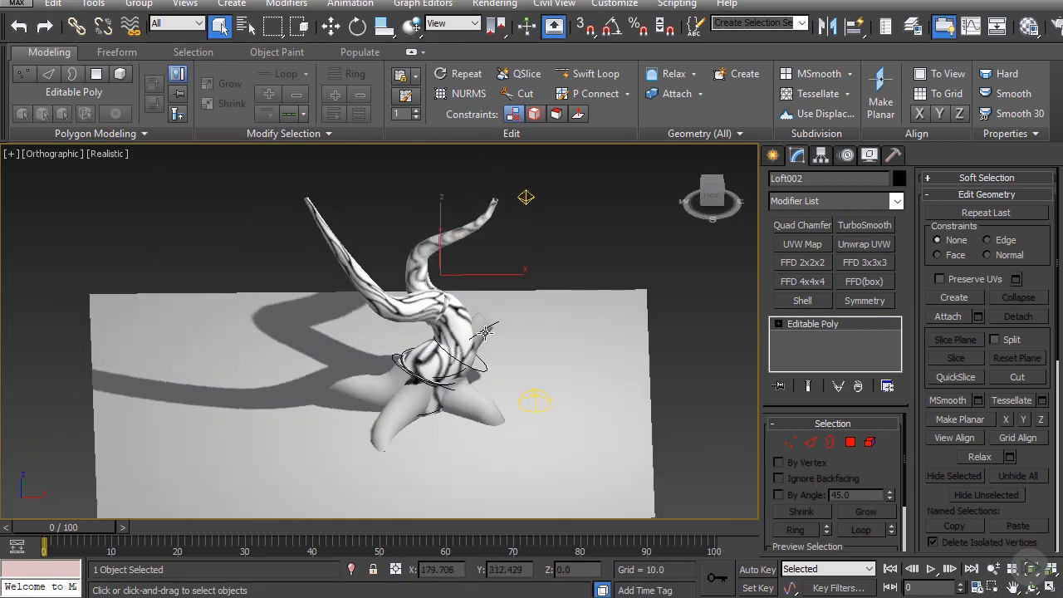
pyautogui.keyDown('alt'); pyautogui.moveTo(459, 369); pyautogui.dragTo(451, 359, button='middle'); pyautogui.keyUp('alt')
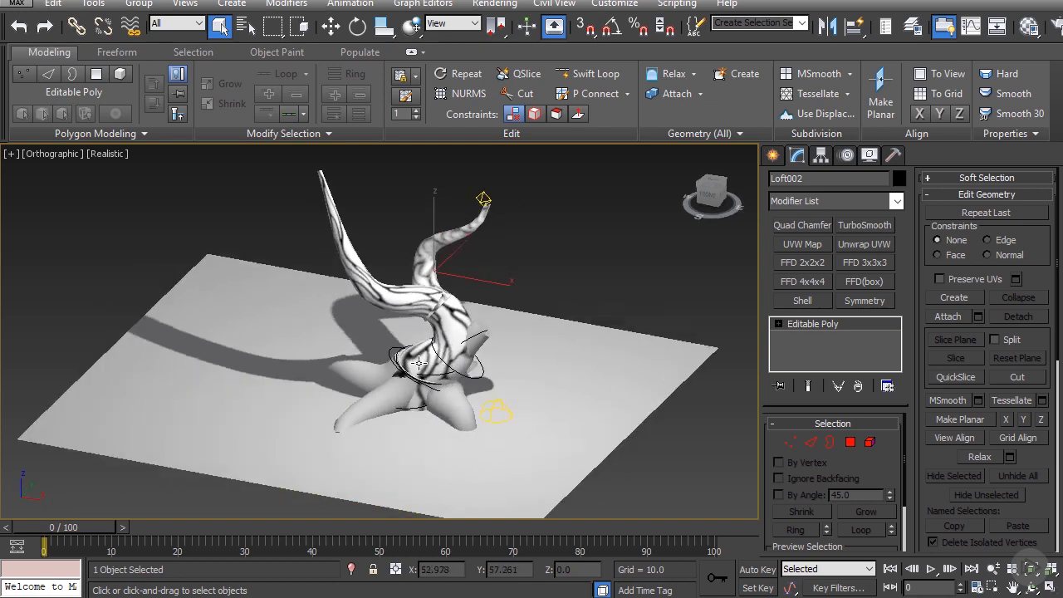